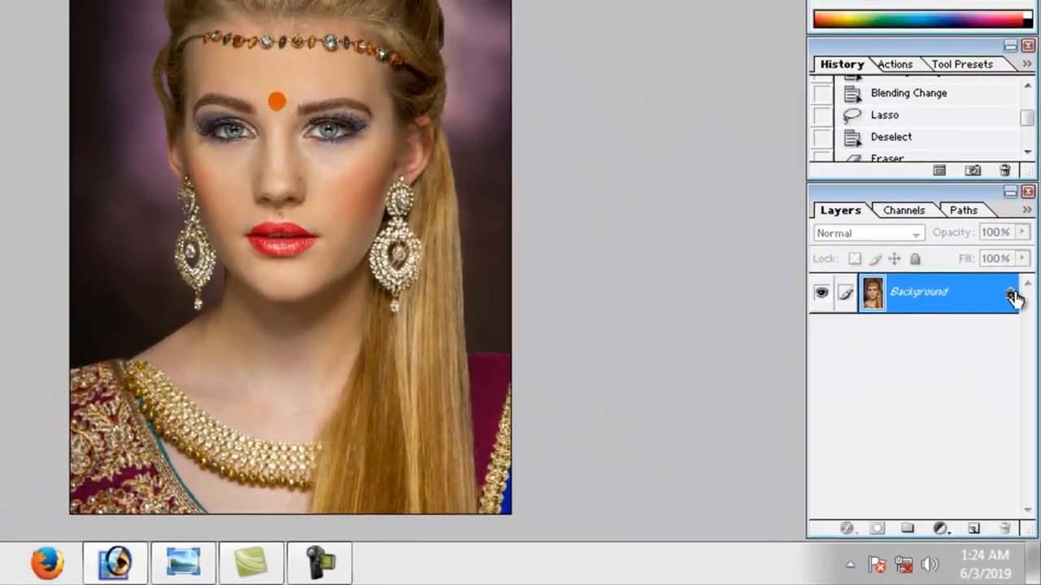
Convert the Background to an editable Layer 0, duplicate it twice and hide the original layer.
double_click(1013, 297)
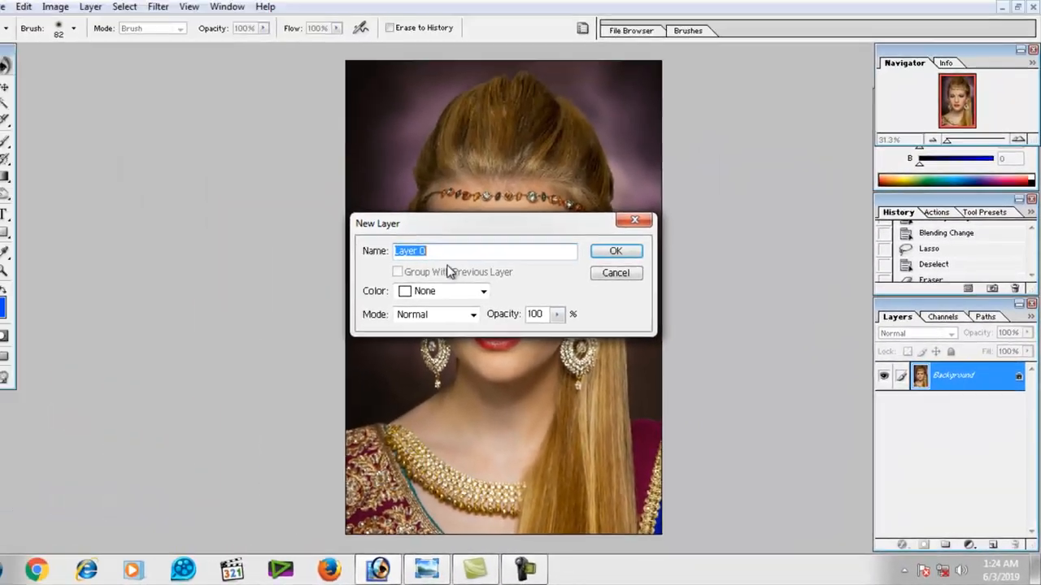
click(643, 267)
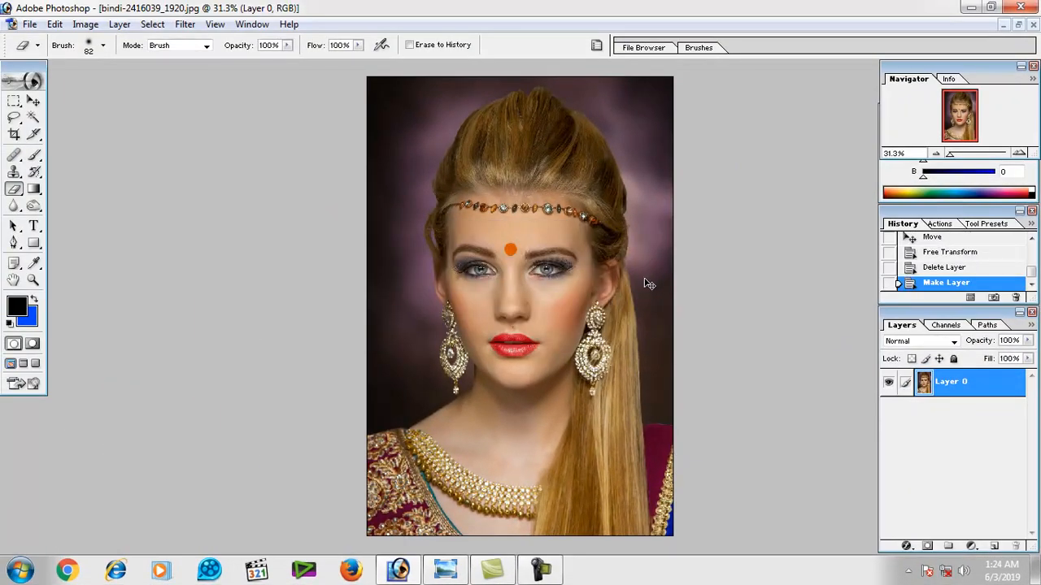
key(ctrl+j)
key(ctrl+j)
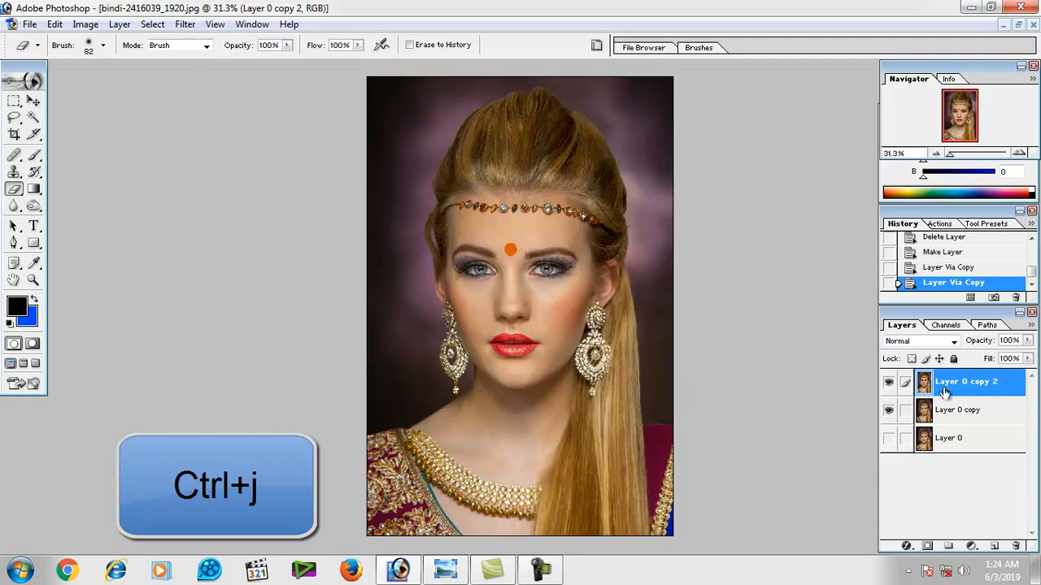
Desaturate Layer 0 copy 2 to black and white with Hue/Saturation.
key(ctrl+u)
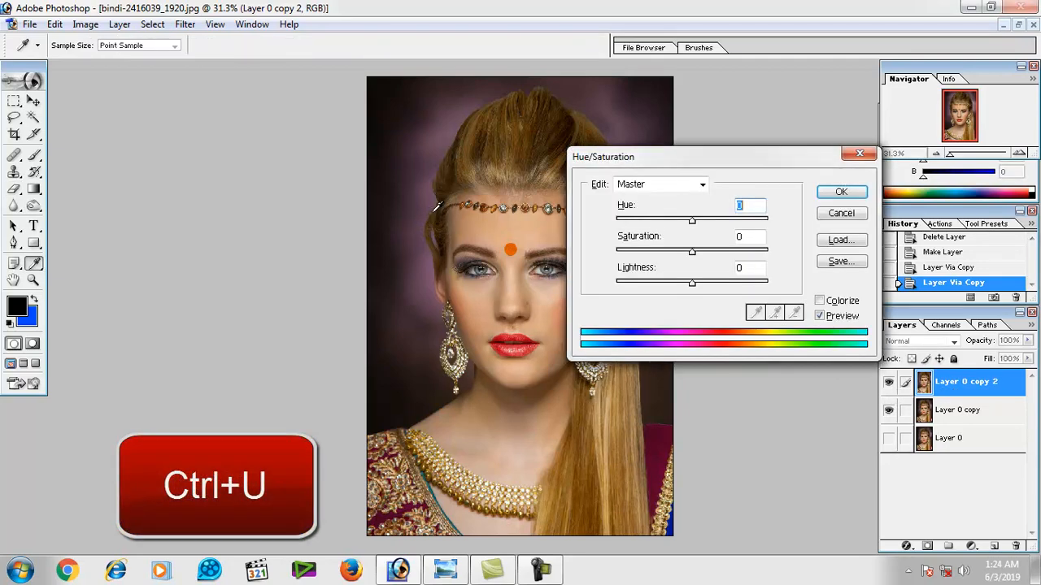
drag(686, 158, 844, 183)
drag(851, 276, 741, 291)
key(Return)
key(e)
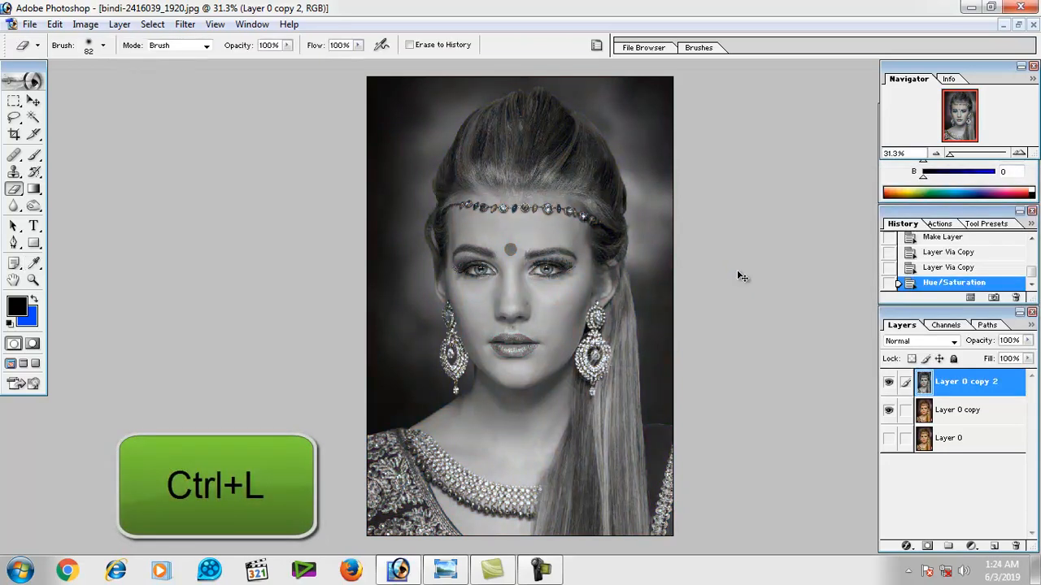
Deepen the shadows of Layer 0 copy 2 by raising the black input point in Levels.
key(ctrl+l)
drag(451, 185, 779, 224)
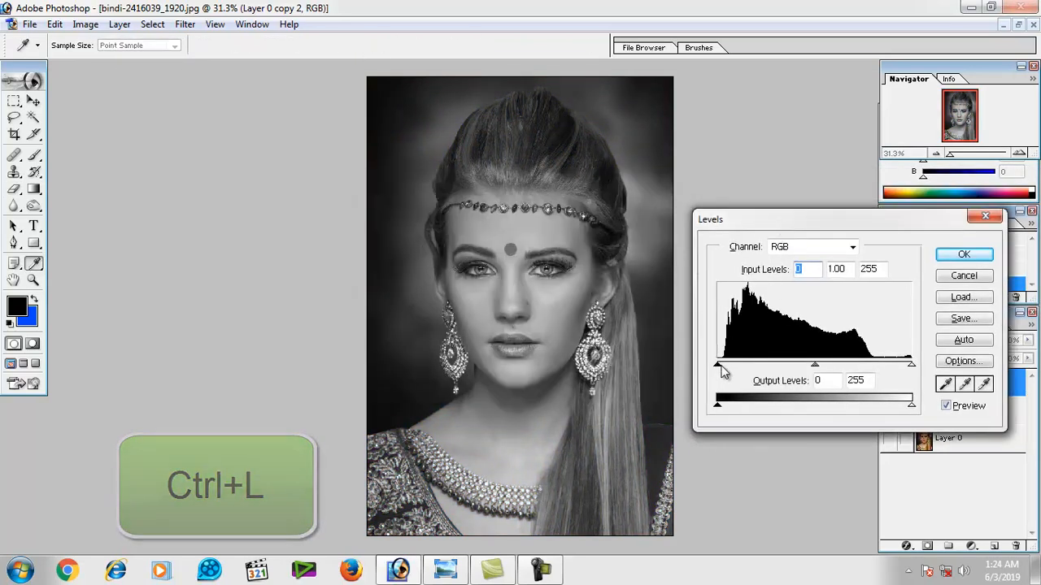
drag(719, 365, 746, 367)
key(Return)
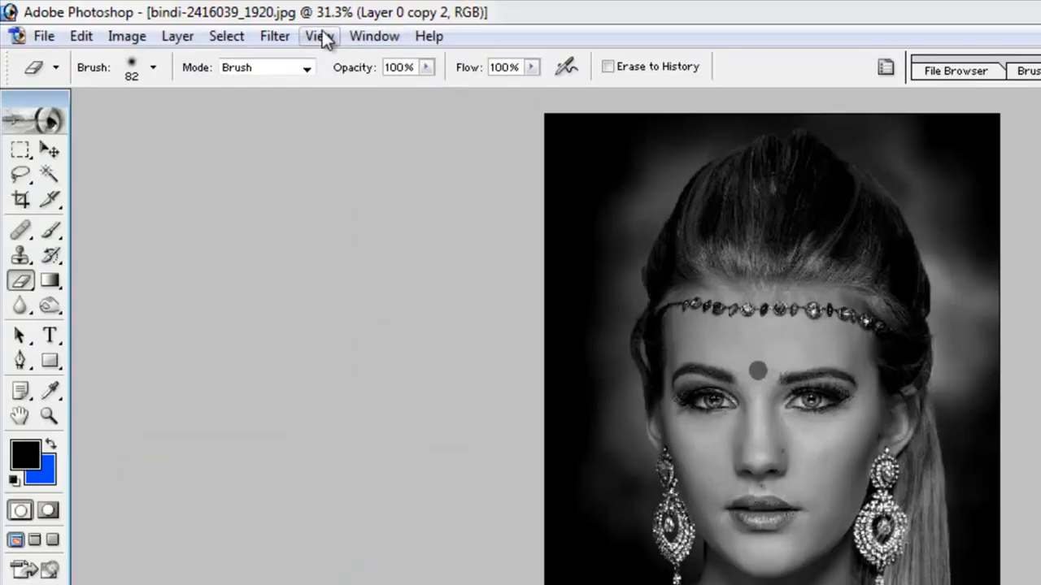
Set up a Smart Blur for Layer 0 copy 2 with radius 8.6 and threshold 42.8.
click(184, 24)
mouse_move(252, 142)
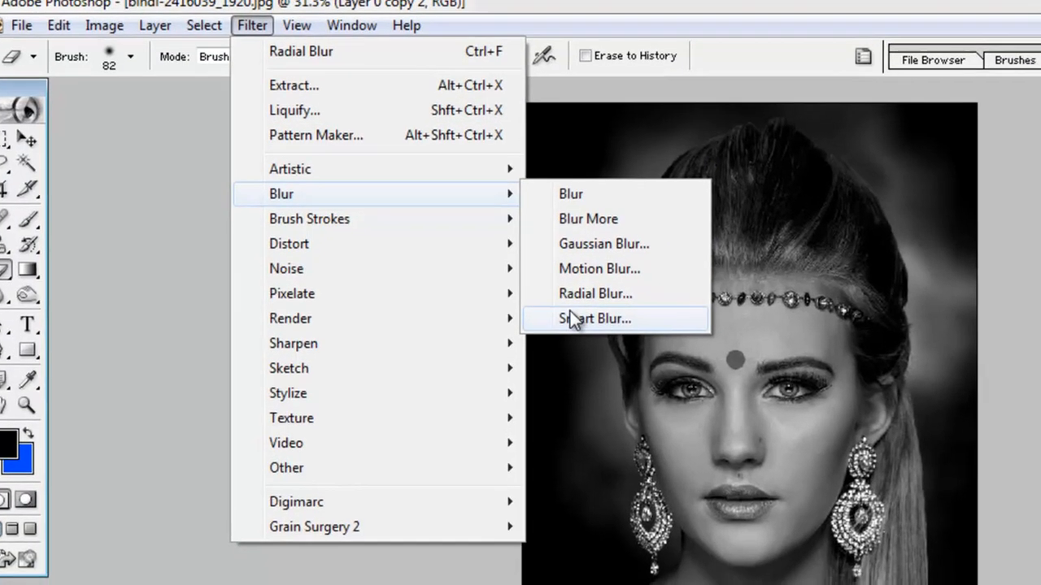
click(589, 328)
drag(439, 156, 562, 310)
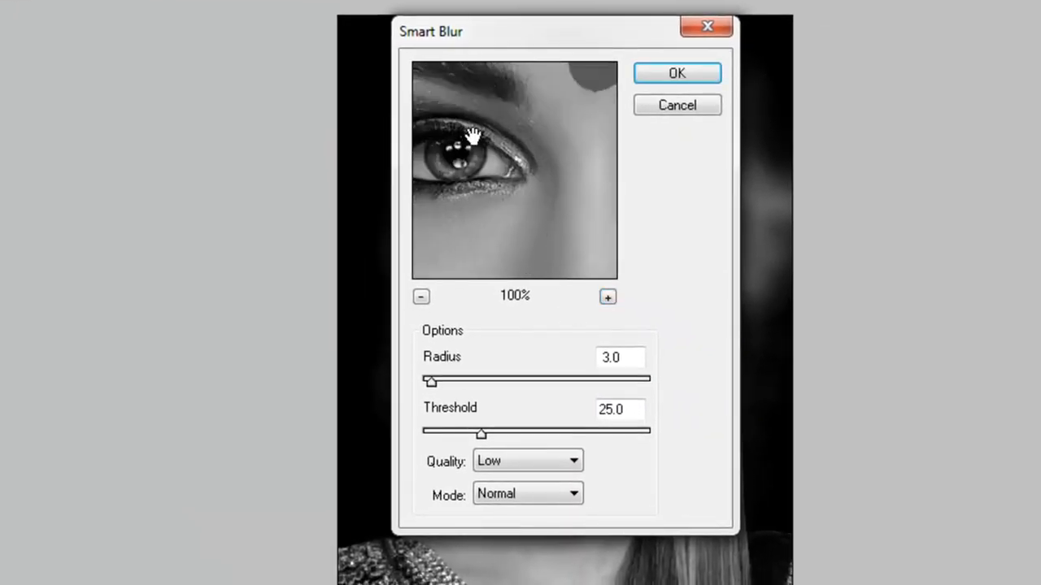
drag(469, 136, 553, 205)
mouse_move(431, 382)
mouse_down()
mouse_move(542, 384)
mouse_move(443, 384)
mouse_up()
drag(504, 432, 520, 439)
Check the Smart Blur preview around the brows and eyes and apply the filter to the portrait.
drag(496, 144, 432, 209)
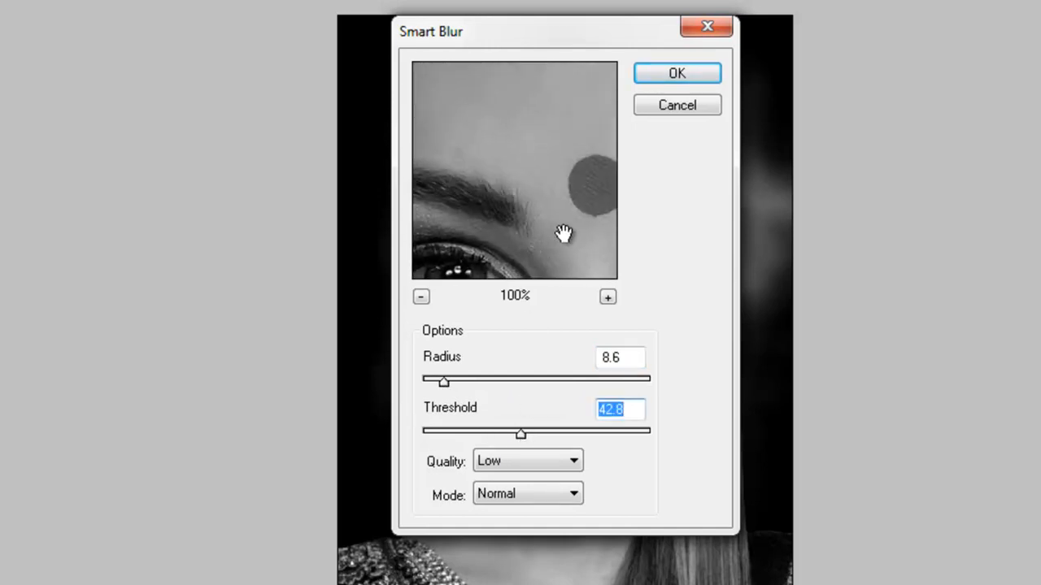
drag(563, 232, 459, 89)
drag(544, 151, 483, 214)
drag(567, 176, 444, 227)
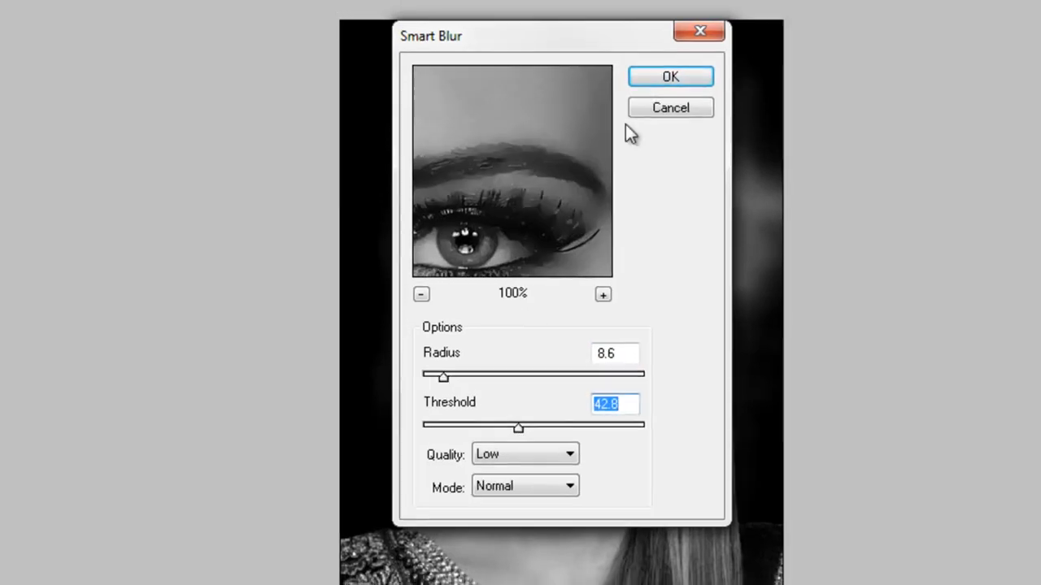
click(677, 73)
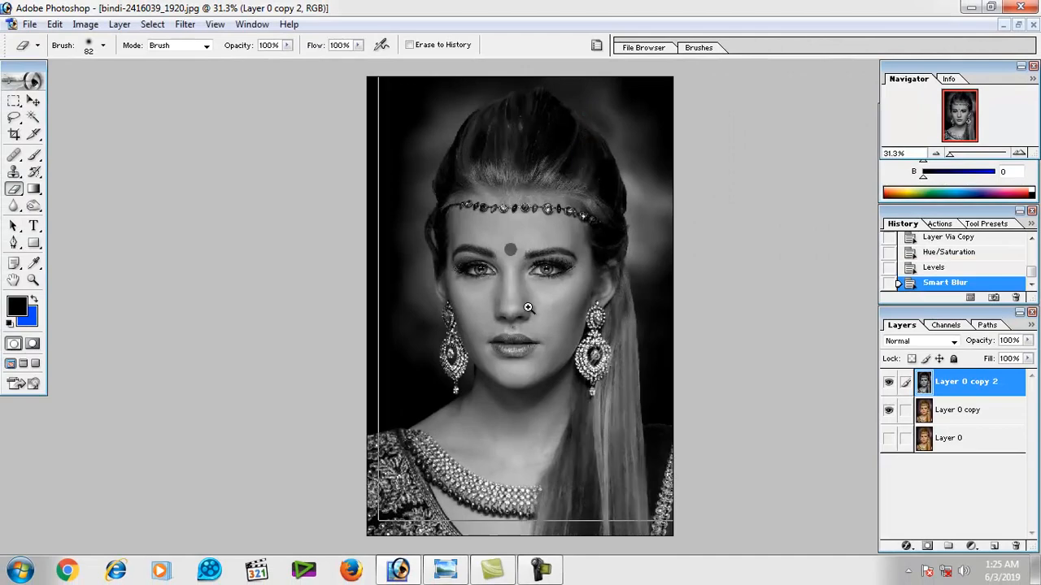
ctrl+click(529, 307)
ctrl+click(529, 307)
scroll(540, 296, down, 1)
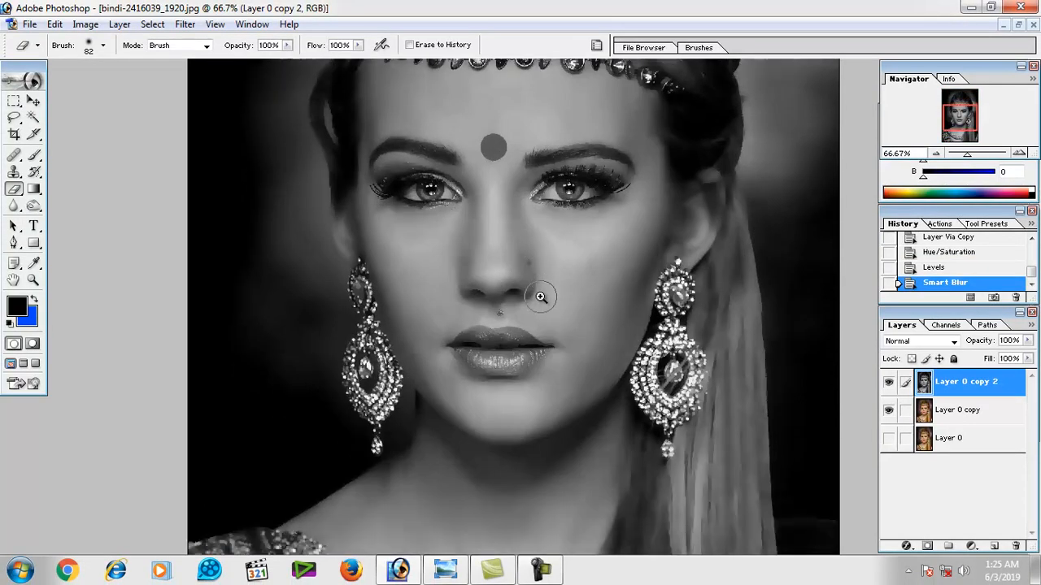
ctrl+alt+click(541, 297)
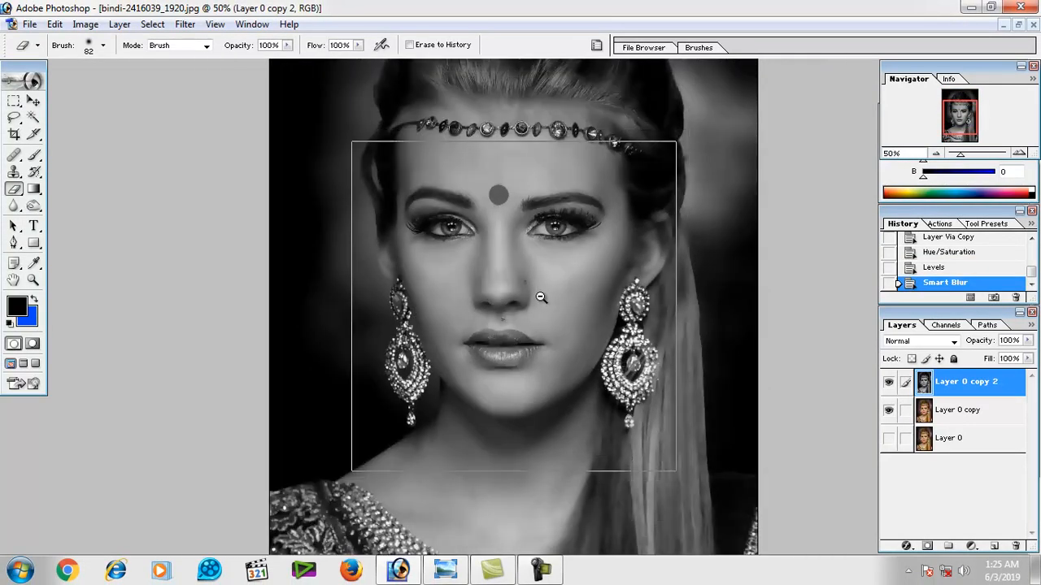
ctrl+alt+click(541, 296)
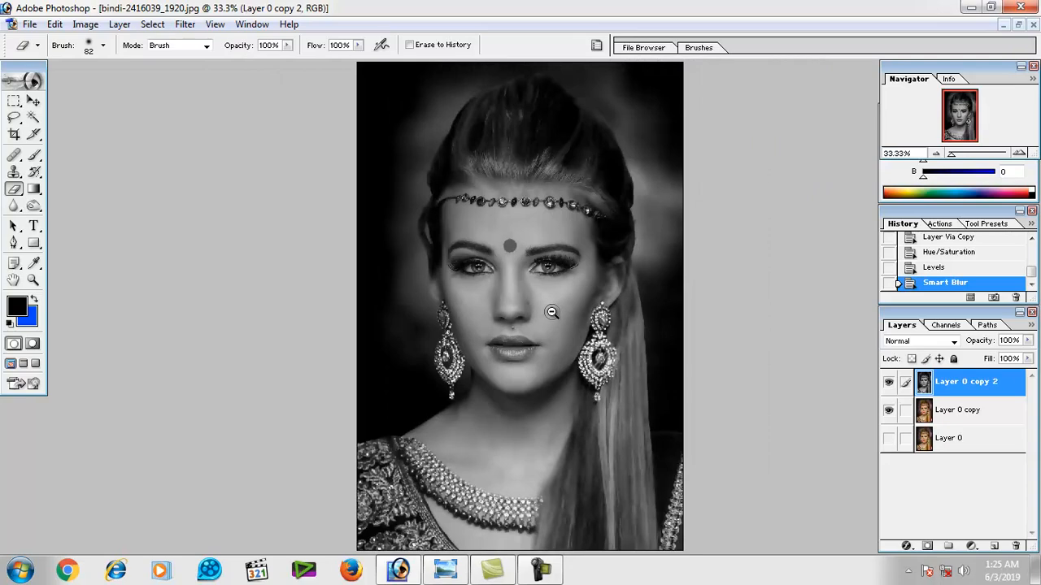
Copy the whole ripped-2034945_1920.png image into bindi-2416039_1920.jpg as a new layer above the portrait layers.
click(1017, 25)
key(ctrl+a)
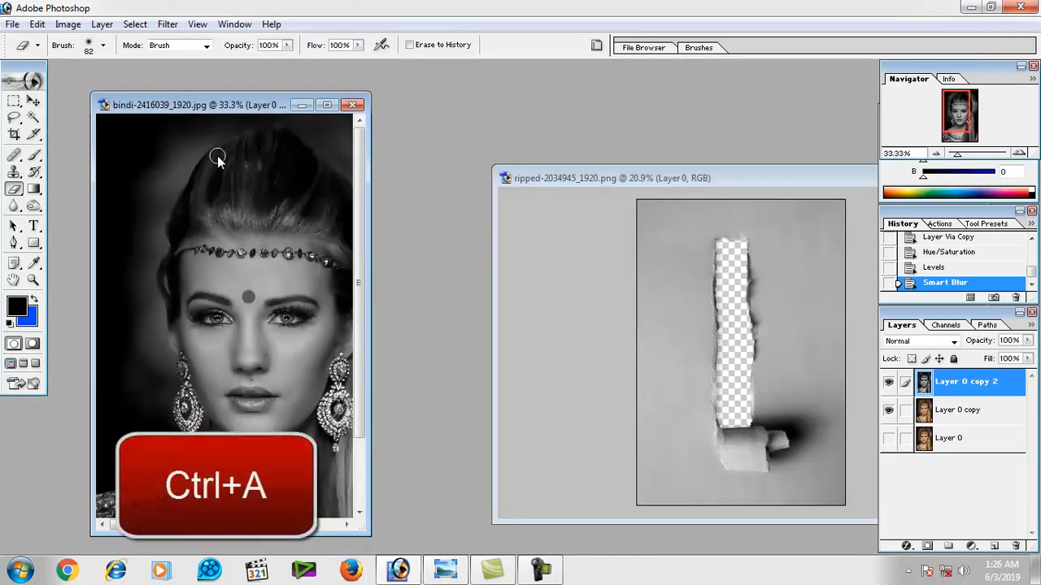
click(558, 178)
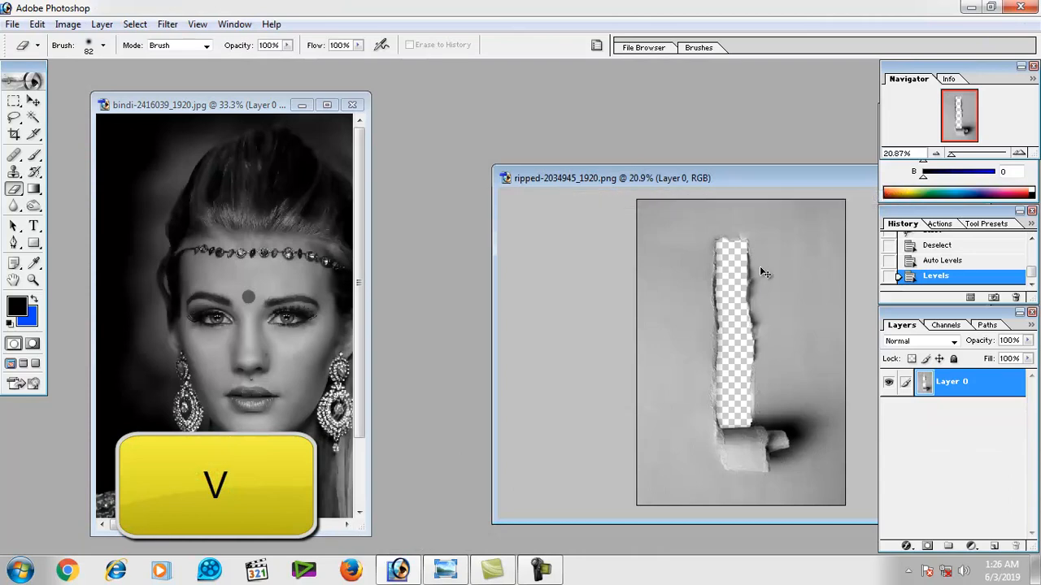
key(ctrl+a)
key(v)
drag(753, 265, 300, 193)
click(325, 105)
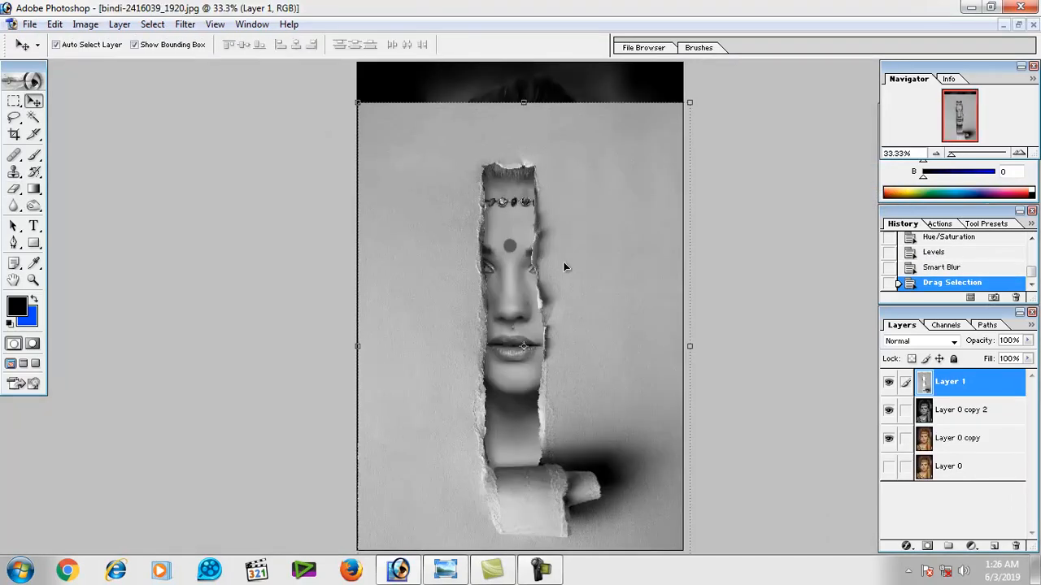
Position the ripped-paper layer to cover the canvas, with the tear running down the middle of the face.
drag(564, 267, 574, 235)
key(ctrl+minus)
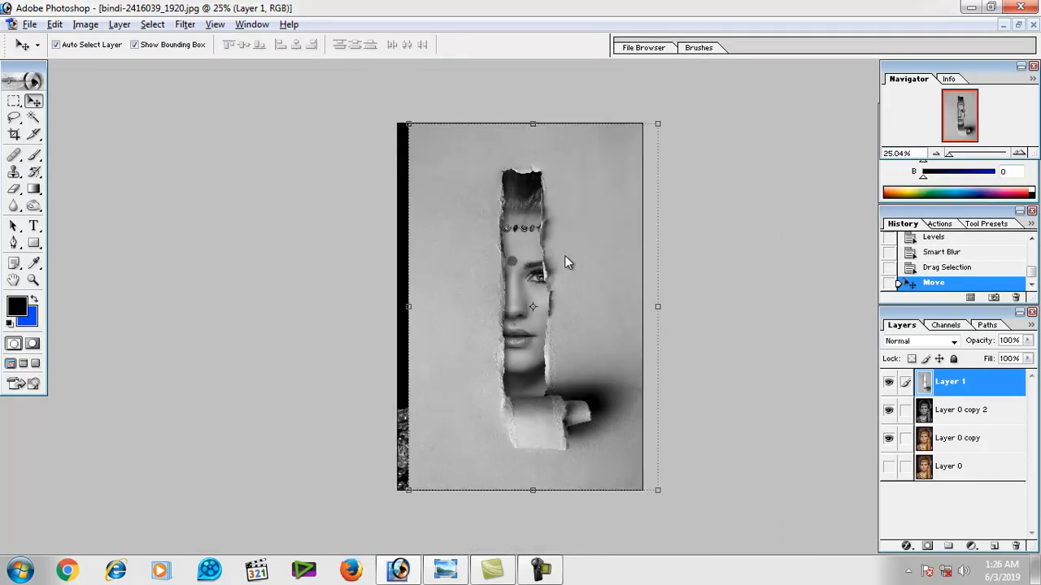
drag(579, 290, 571, 287)
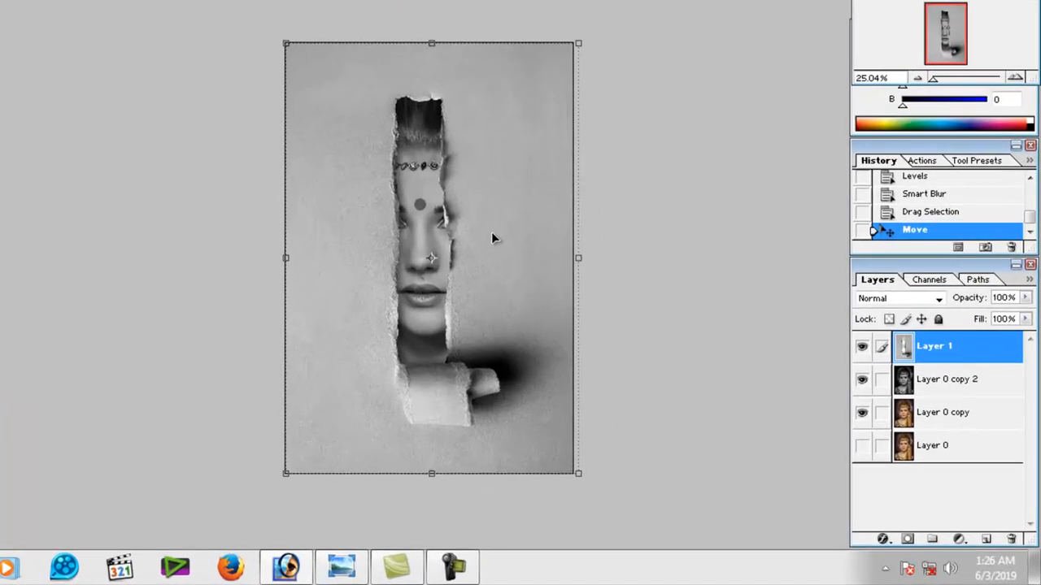
Add a layer mask to the ripped-paper layer and prepare a soft black brush of 190 px.
click(842, 516)
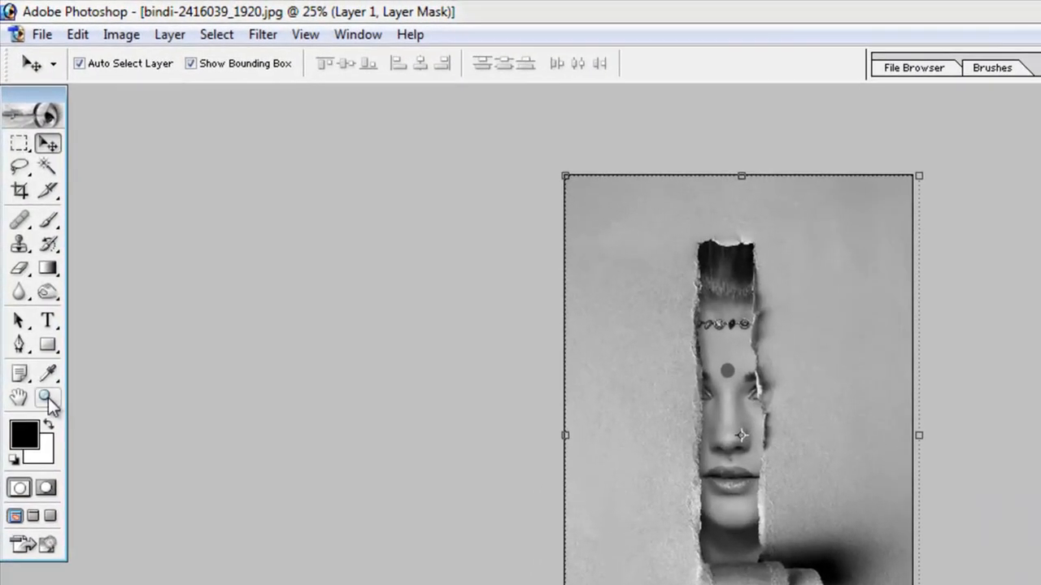
click(48, 221)
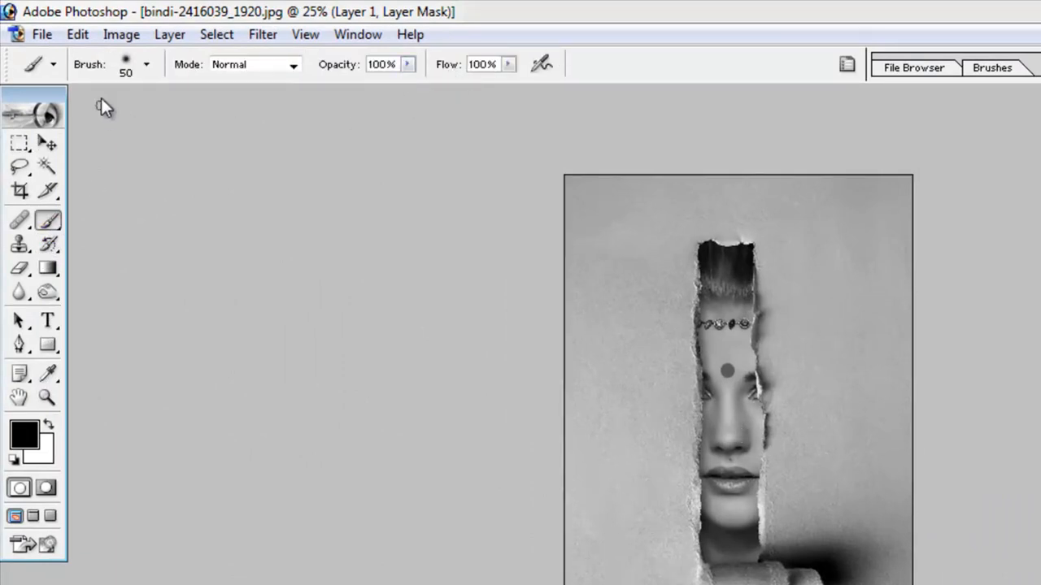
right_click(707, 211)
click(865, 253)
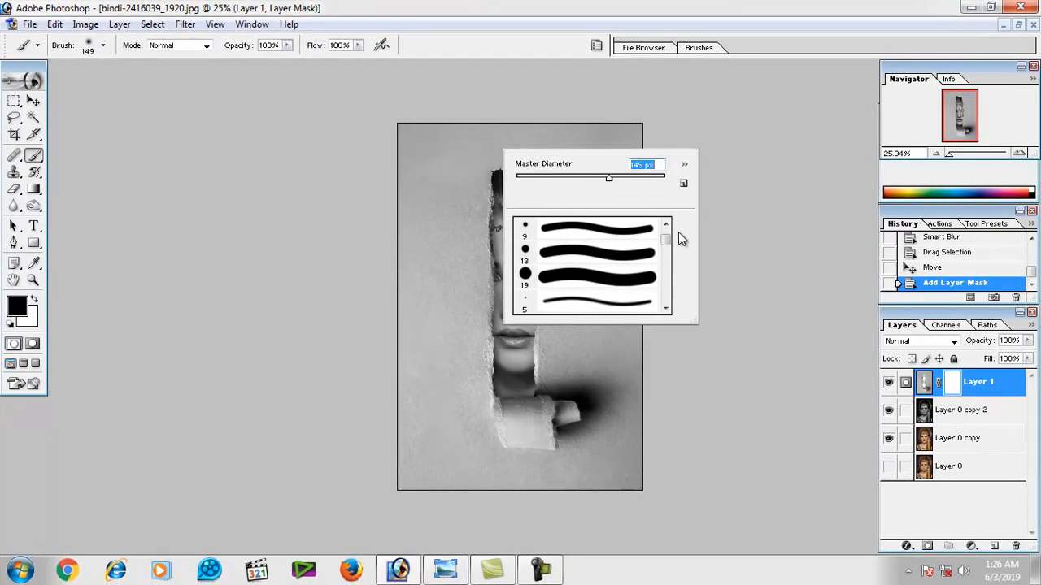
Paint black on the mask to remove the paper beside the tear, along the bottom and at the right edge.
mouse_move(443, 141)
mouse_down()
mouse_move(449, 243)
mouse_move(444, 319)
mouse_move(433, 160)
mouse_move(427, 371)
mouse_move(405, 204)
mouse_move(409, 272)
mouse_move(409, 143)
mouse_move(442, 157)
mouse_move(463, 221)
mouse_up()
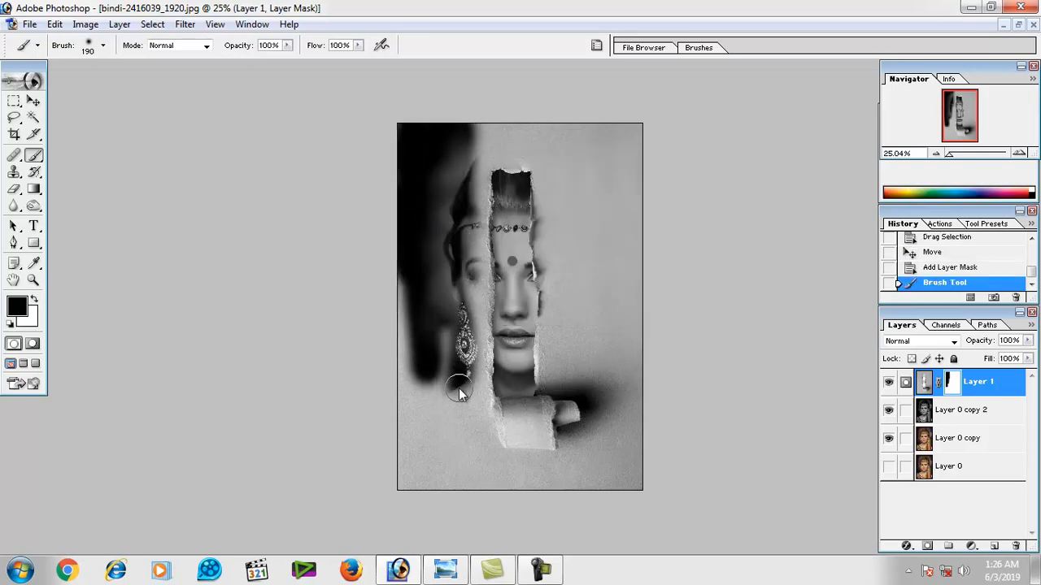
drag(462, 385, 469, 395)
mouse_move(474, 458)
mouse_down()
mouse_move(450, 317)
mouse_move(433, 293)
mouse_move(408, 439)
mouse_move(412, 476)
mouse_move(432, 449)
mouse_move(446, 380)
mouse_move(449, 462)
mouse_move(437, 487)
mouse_move(526, 495)
mouse_move(484, 491)
mouse_move(611, 477)
mouse_move(634, 422)
mouse_move(639, 468)
mouse_move(648, 395)
mouse_move(631, 292)
mouse_move(629, 423)
mouse_up()
Mask out the paper at the upper right with a 476 px brush and across the top with a 241 px brush.
right_click(627, 351)
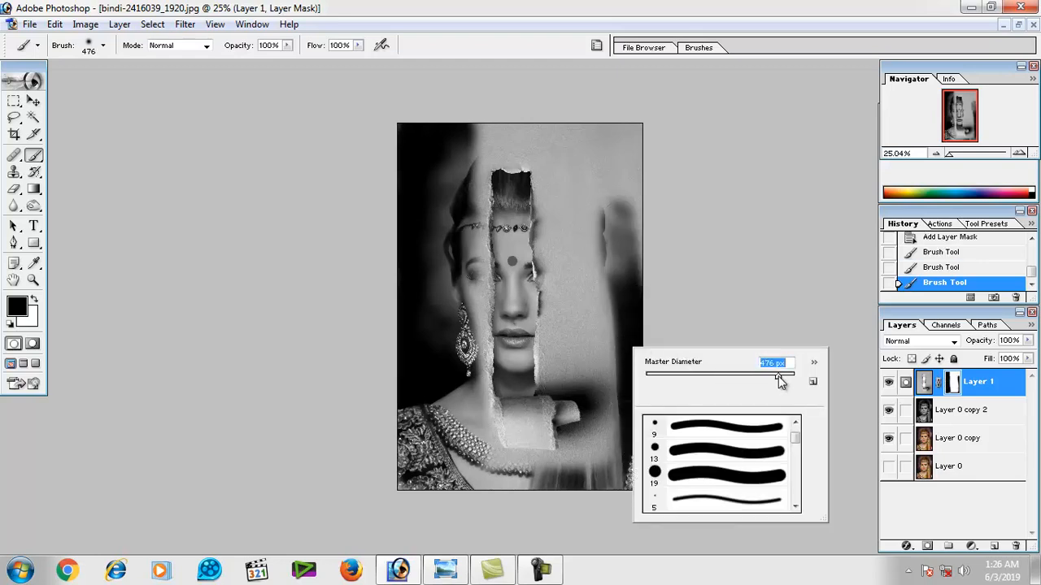
mouse_move(613, 151)
mouse_down()
mouse_move(616, 302)
mouse_move(585, 236)
mouse_up()
right_click(620, 219)
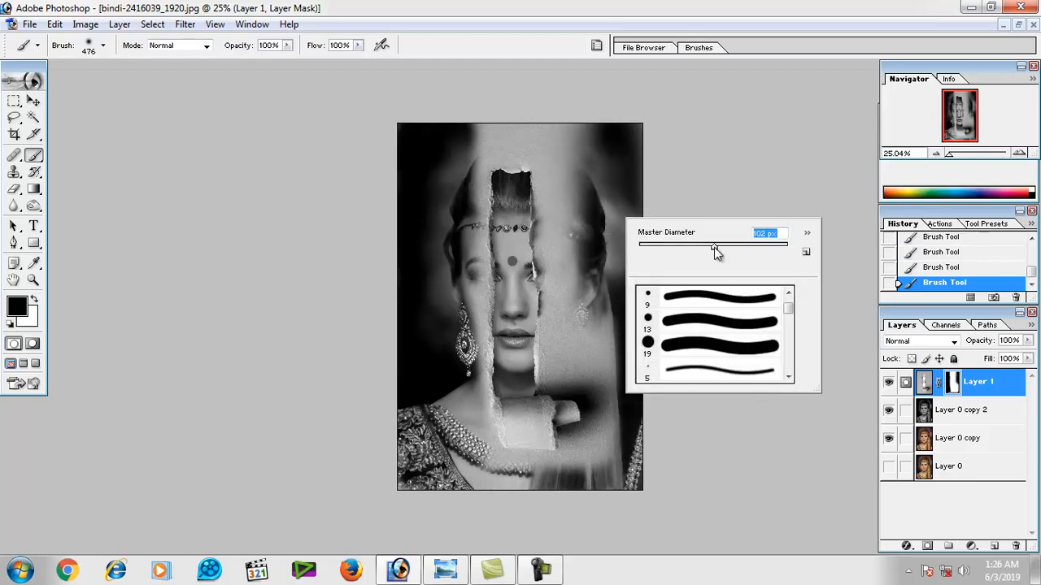
mouse_move(602, 112)
mouse_down()
mouse_move(586, 138)
mouse_move(479, 128)
mouse_up()
Mask out the paper right of the tear over the eye, cheek, earring and hair, and below the paper curl.
ctrl+click(600, 256)
ctrl+click(602, 255)
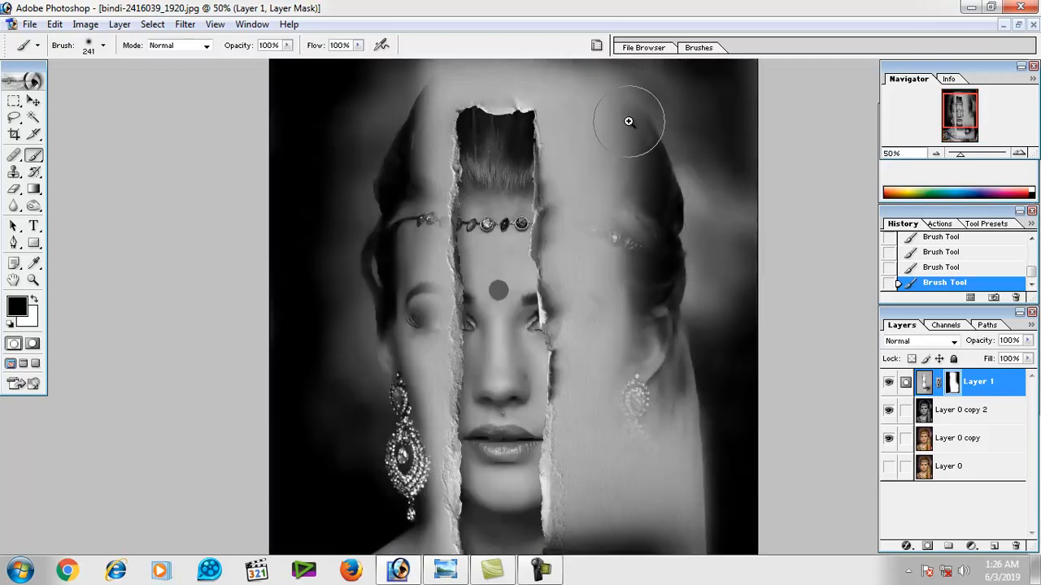
mouse_move(627, 121)
mouse_down()
mouse_move(621, 245)
mouse_move(641, 430)
mouse_up()
mouse_move(641, 400)
mouse_down()
mouse_move(641, 226)
mouse_move(621, 254)
mouse_move(595, 116)
mouse_up()
mouse_move(639, 195)
mouse_down()
mouse_move(639, 178)
mouse_move(611, 268)
mouse_move(639, 325)
mouse_move(675, 335)
mouse_move(698, 427)
mouse_up()
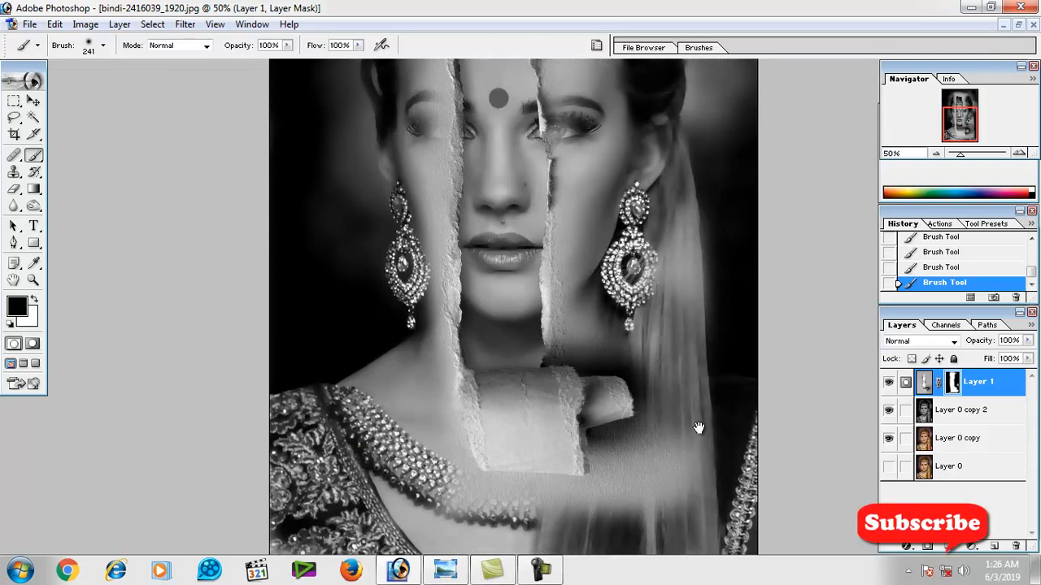
mouse_move(704, 324)
mouse_down()
mouse_move(690, 227)
mouse_move(655, 267)
mouse_move(695, 387)
mouse_move(690, 493)
mouse_move(691, 481)
mouse_move(667, 495)
mouse_move(665, 479)
mouse_move(606, 523)
mouse_move(497, 535)
mouse_move(430, 503)
mouse_move(482, 517)
mouse_move(588, 521)
mouse_up()
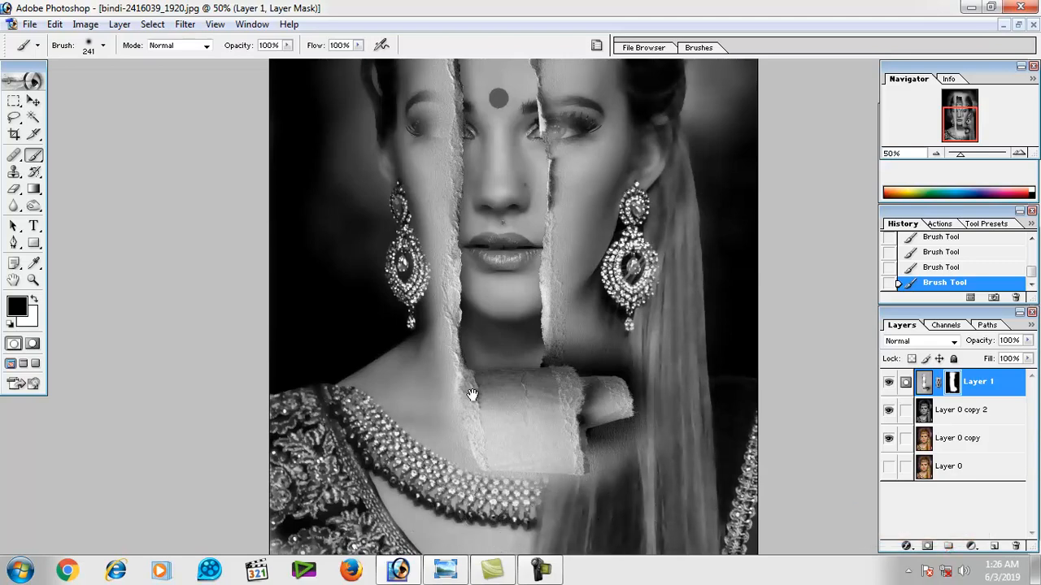
Mask out the remaining paper over the neck and shoulder left of the tear and over the hair above it.
drag(395, 331, 397, 435)
drag(326, 259, 328, 390)
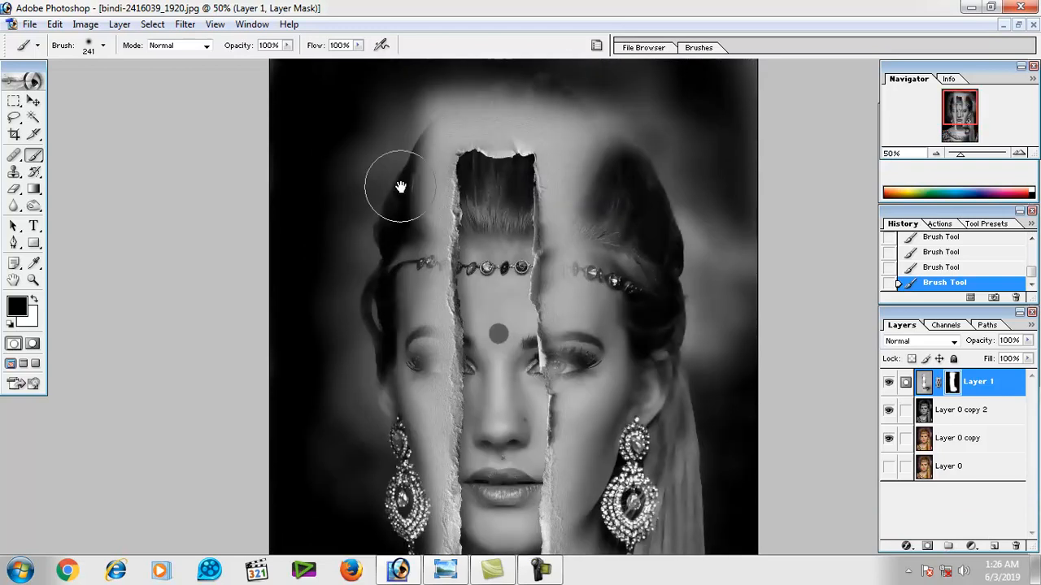
mouse_move(374, 243)
mouse_down()
mouse_move(404, 142)
mouse_move(422, 116)
mouse_move(476, 94)
mouse_move(565, 107)
mouse_move(602, 144)
mouse_move(615, 220)
mouse_move(594, 144)
mouse_move(585, 150)
mouse_move(593, 310)
mouse_up()
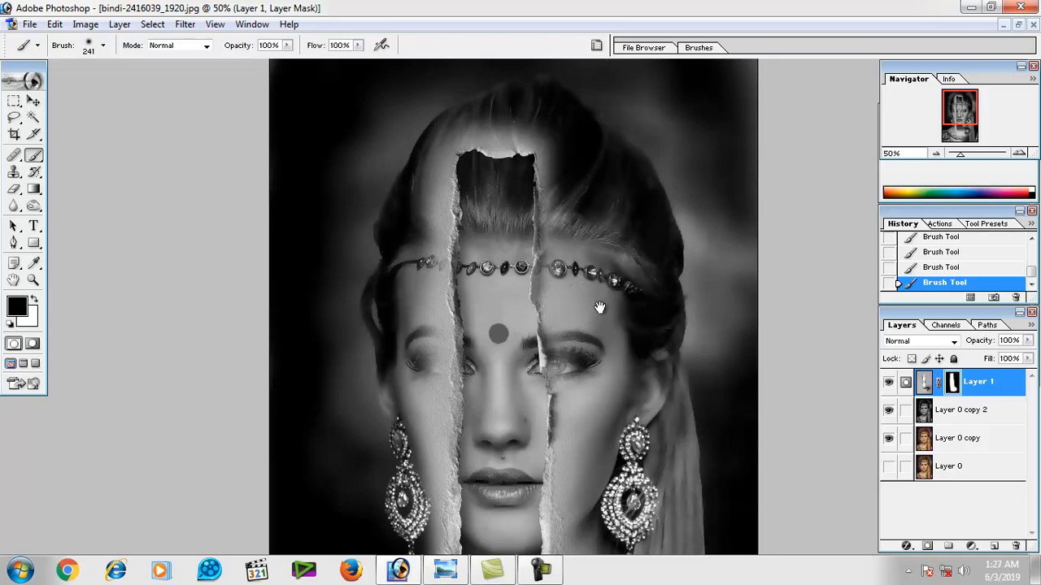
Scale the torn-paper layer to 89.6% and move it right and slightly up so the tear's left edge runs down the nose.
alt+click(604, 271)
scroll(557, 295, up, 1)
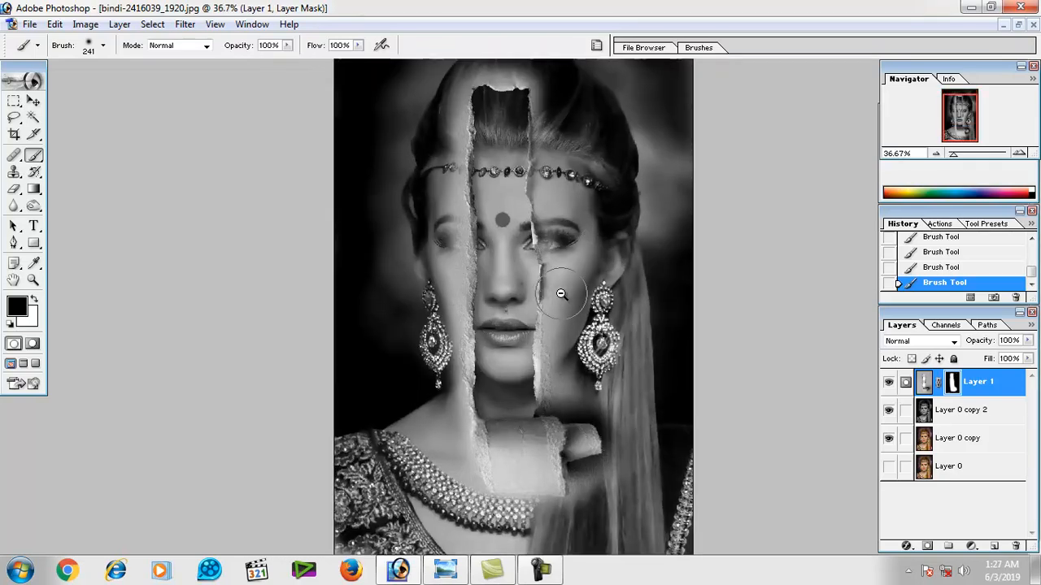
scroll(650, 142, down, 1)
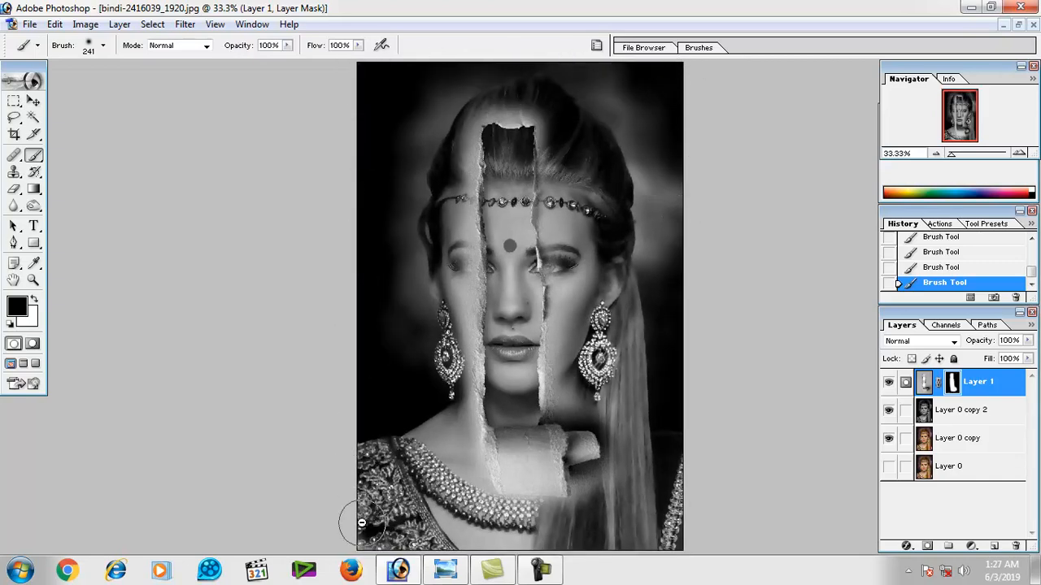
scroll(492, 539, down, 2)
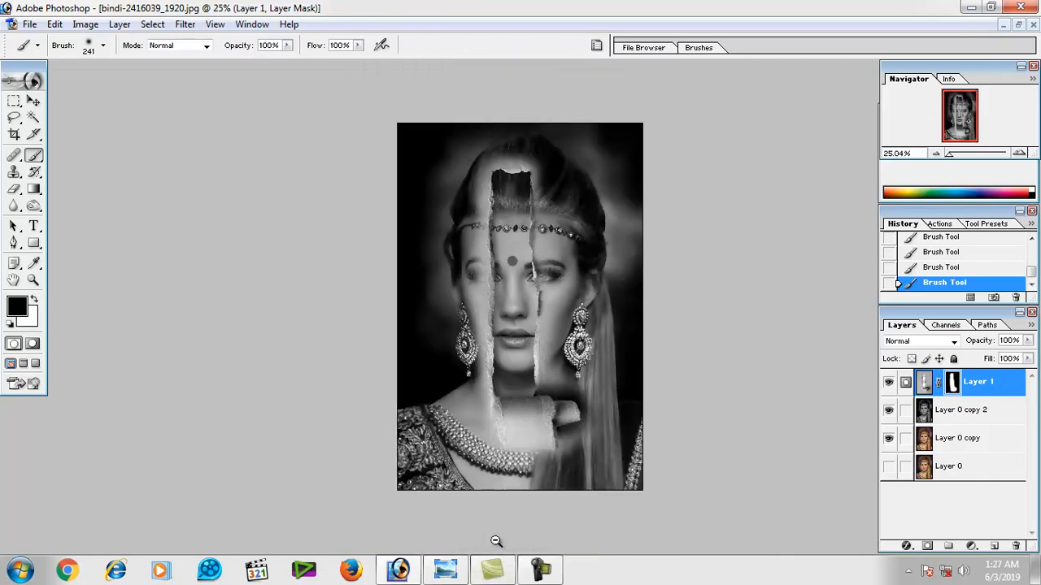
click(33, 102)
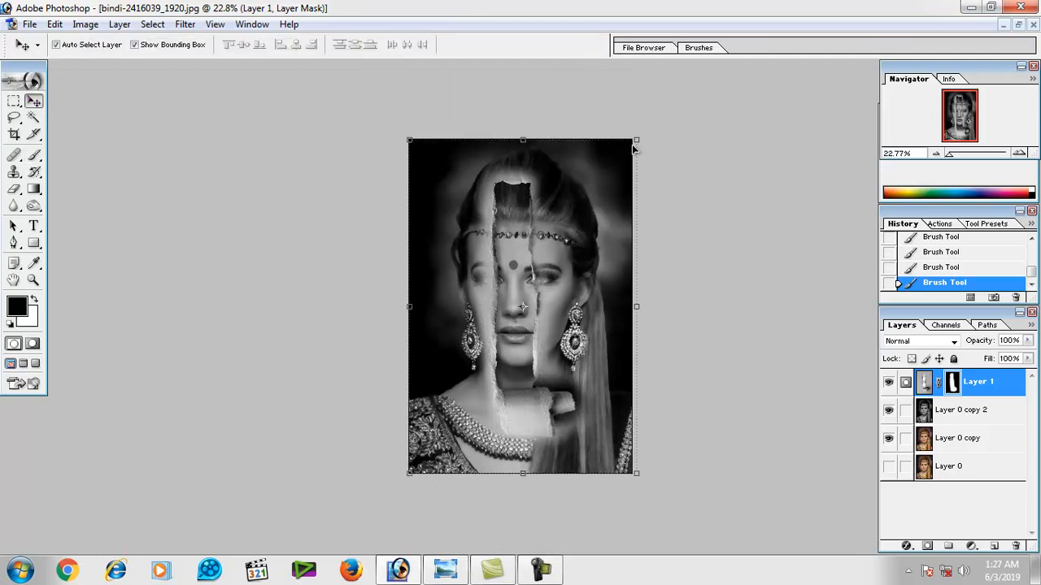
drag(639, 139, 623, 156)
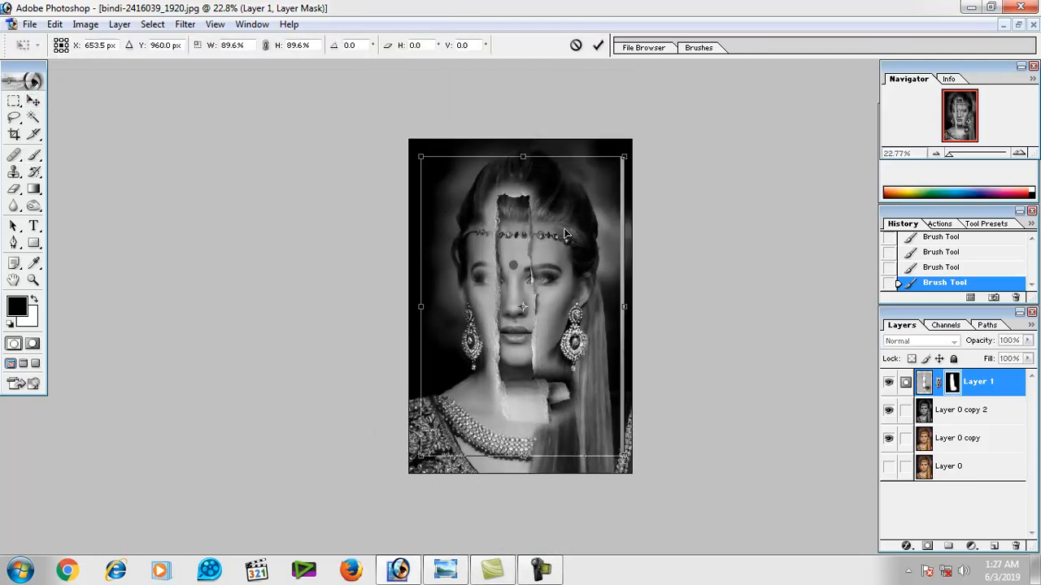
drag(565, 234, 580, 231)
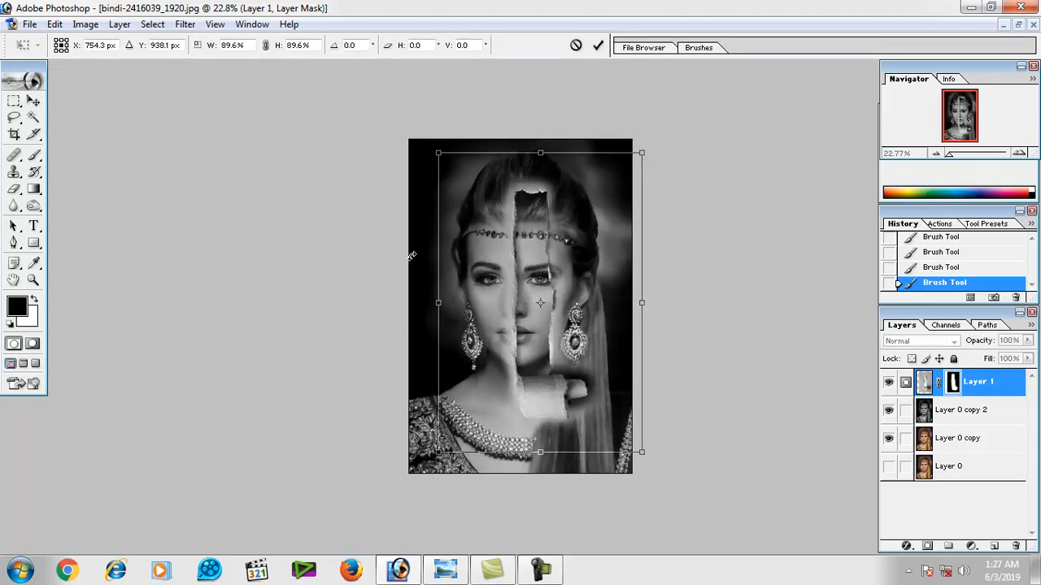
key(Return)
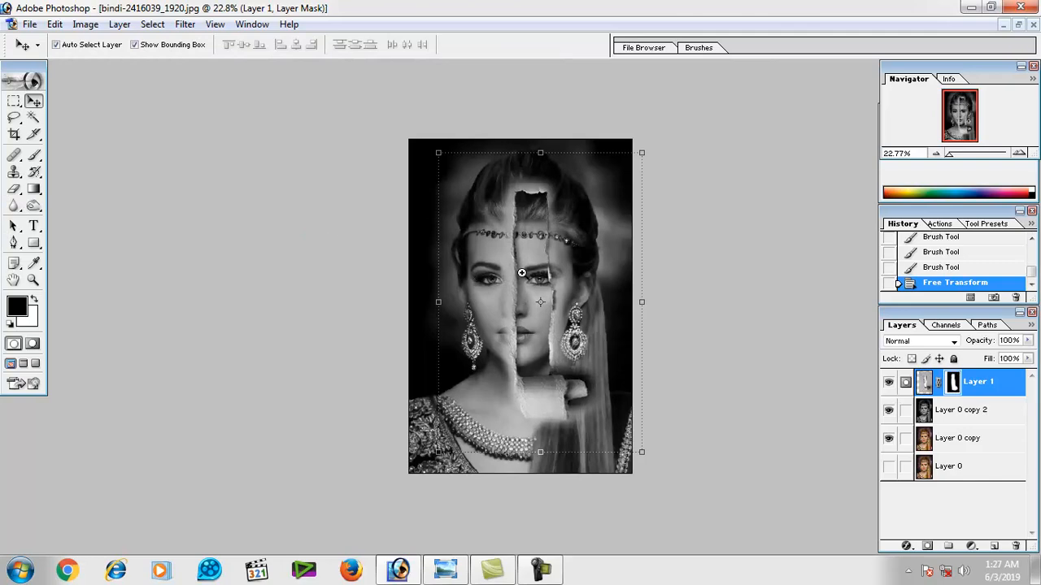
Mask out the paper left of the tear over the forehead, eye, cheek, mouth and neck with a 145 px brush.
ctrl+click(522, 277)
ctrl+click(522, 278)
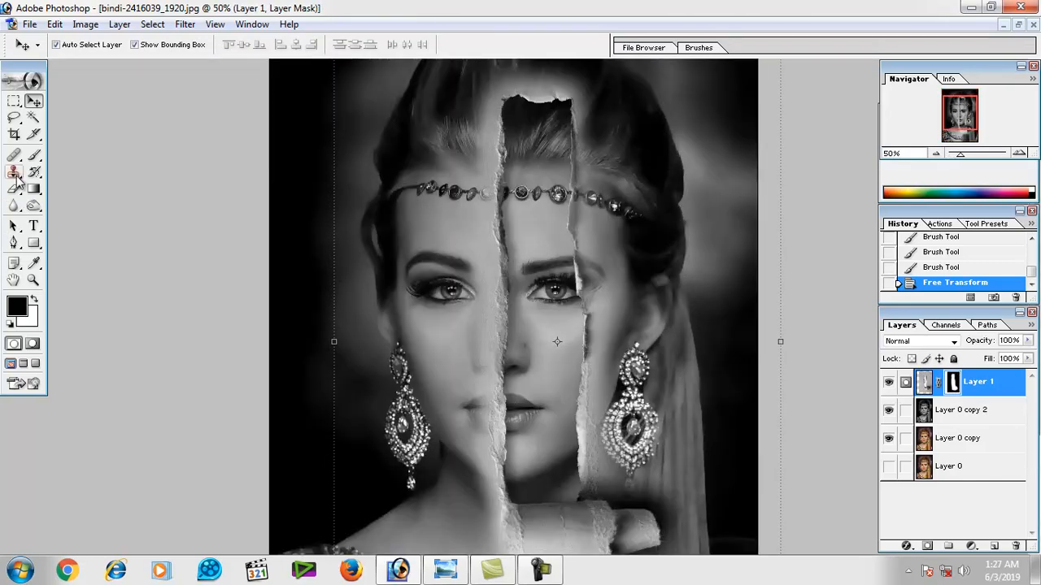
click(34, 155)
right_click(435, 220)
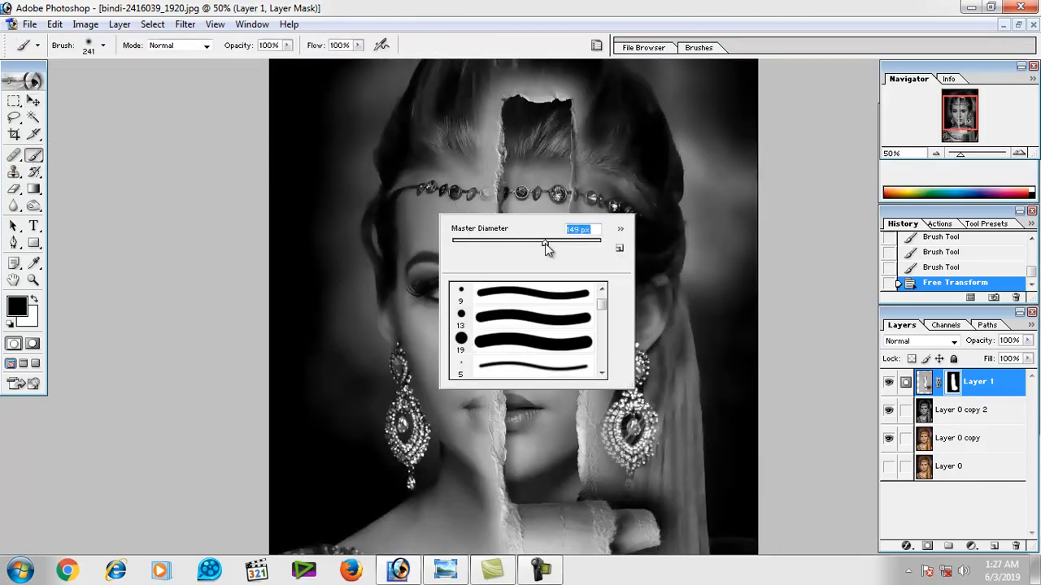
key(Return)
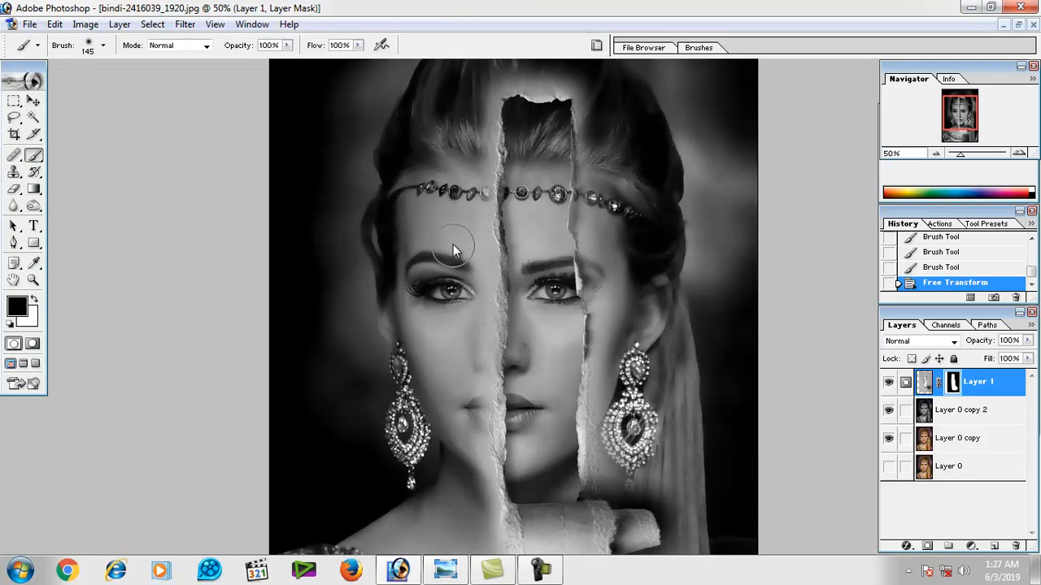
drag(453, 244, 449, 206)
drag(466, 294, 465, 279)
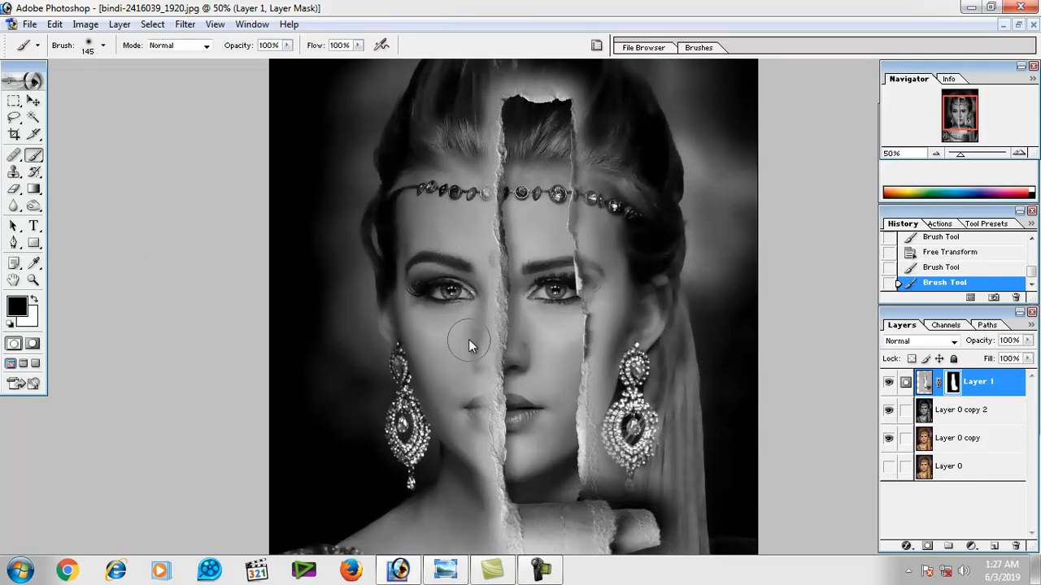
ctrl+click(462, 440)
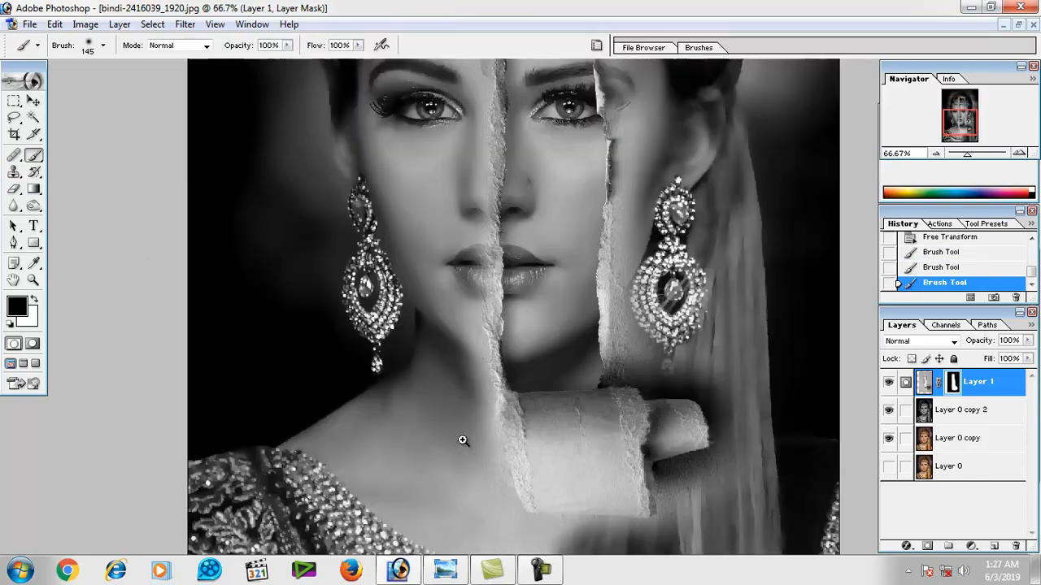
mouse_move(462, 437)
mouse_down()
mouse_move(446, 348)
mouse_move(461, 398)
mouse_up()
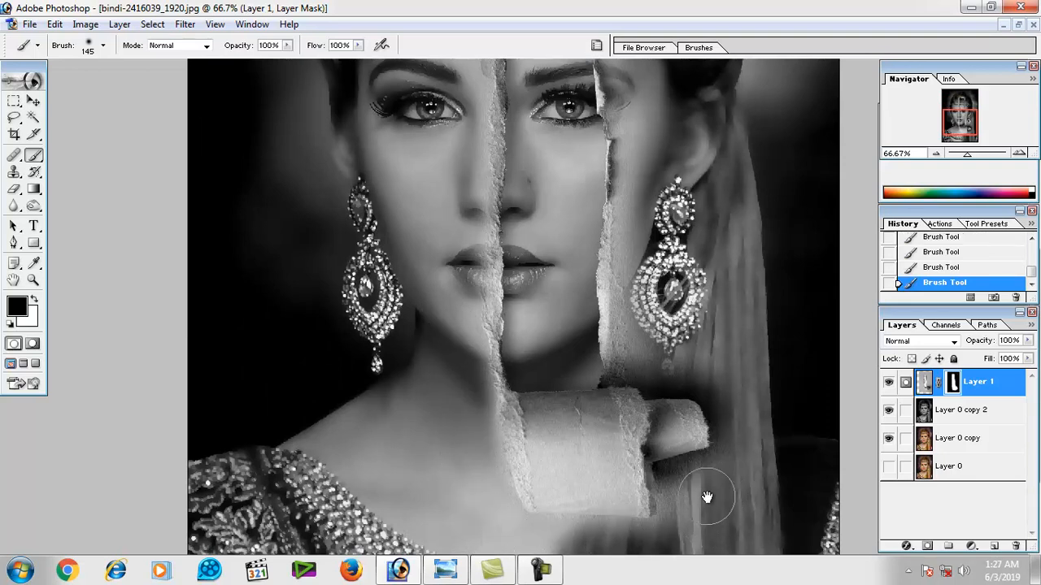
Mask out the leftover paper over the right-hand earring and hair, and beside the tear at the headband.
mouse_move(654, 340)
mouse_down()
mouse_move(642, 239)
mouse_move(658, 344)
mouse_move(648, 315)
mouse_up()
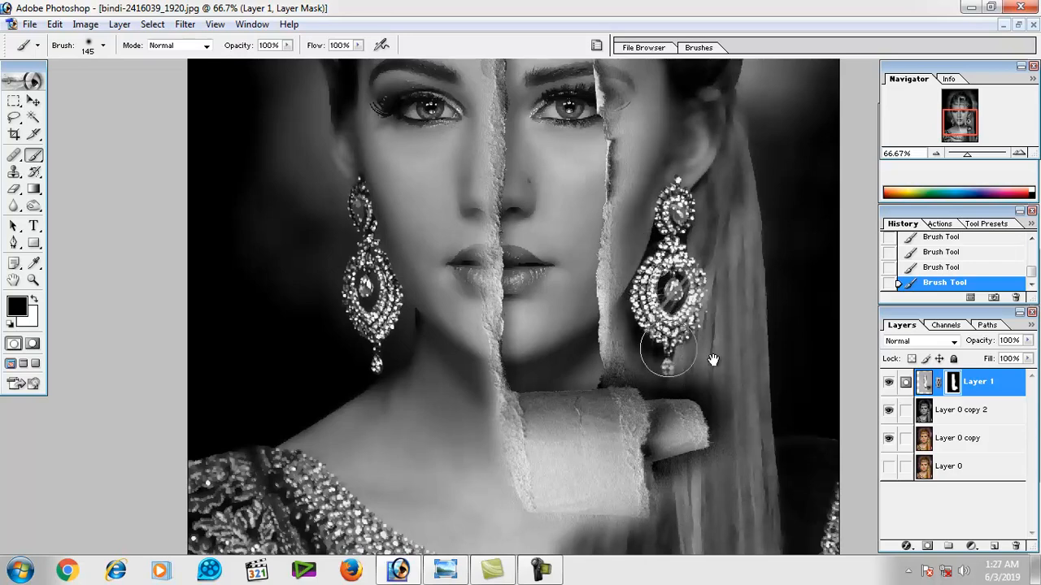
scroll(657, 269, up, 3)
mouse_move(653, 257)
mouse_down()
mouse_move(631, 157)
mouse_move(634, 105)
mouse_move(645, 151)
mouse_up()
click(645, 151)
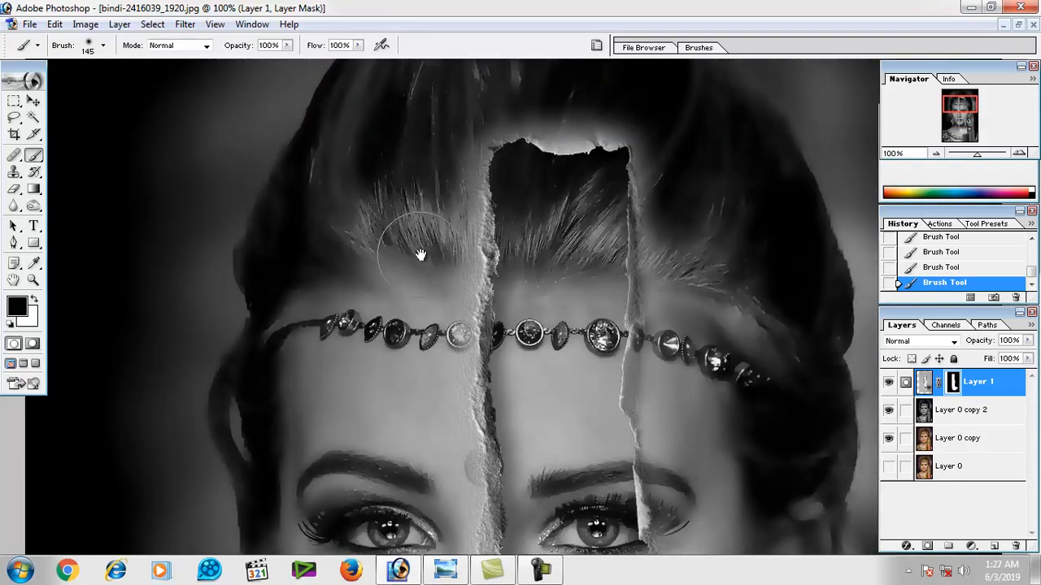
alt+click(439, 364)
alt+click(471, 366)
alt+click(473, 367)
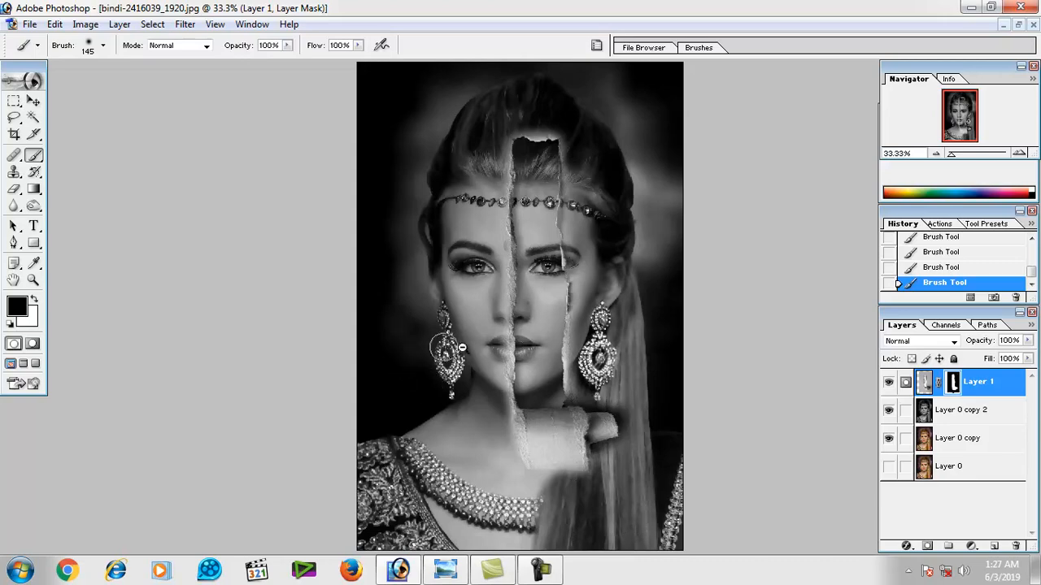
Add a layer mask to the black-and-white layer Layer 0 copy 2.
ctrl+click(539, 364)
ctrl+click(541, 360)
scroll(553, 315, up, 4)
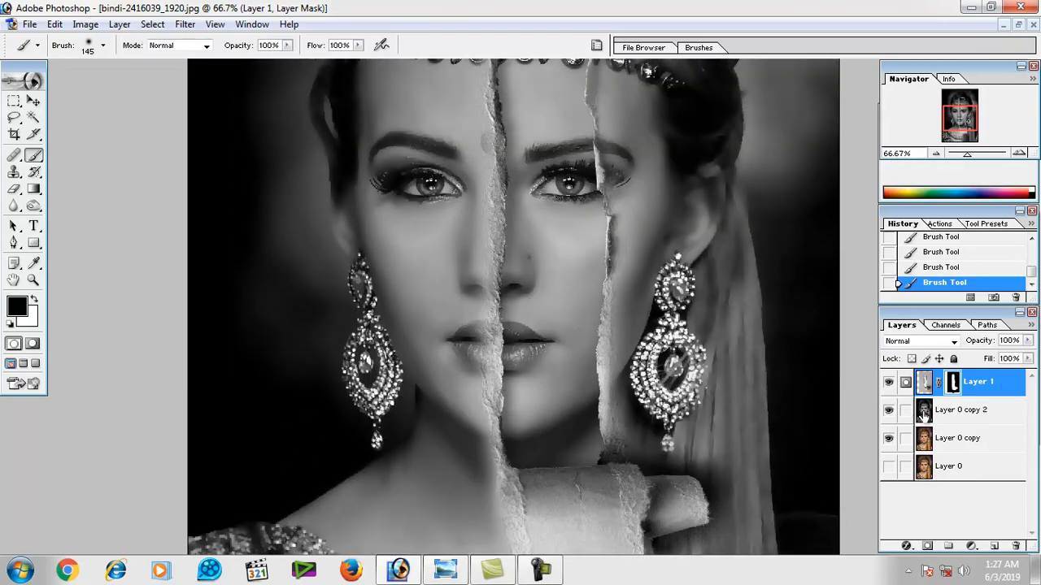
click(923, 413)
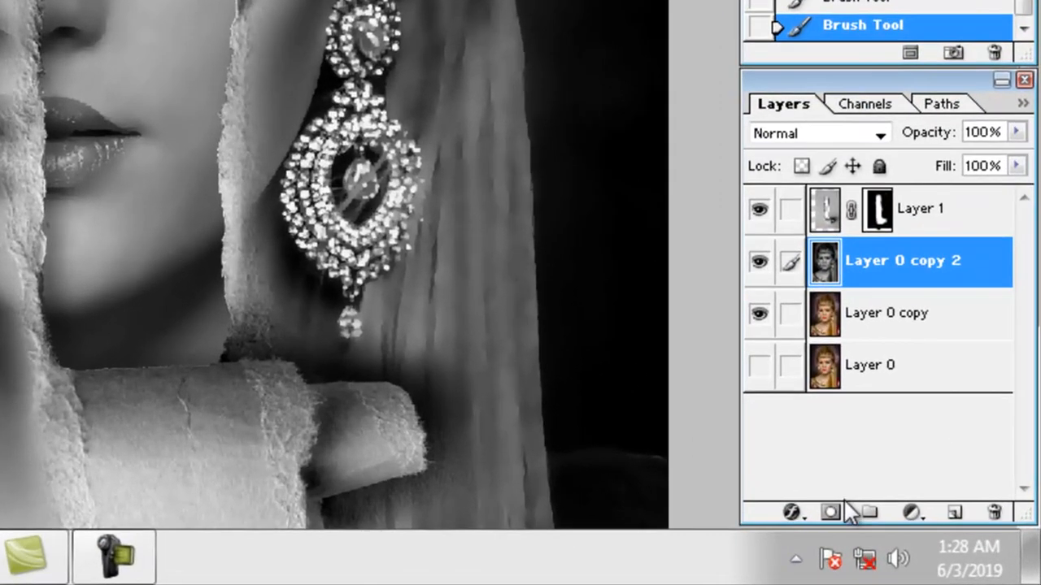
click(830, 512)
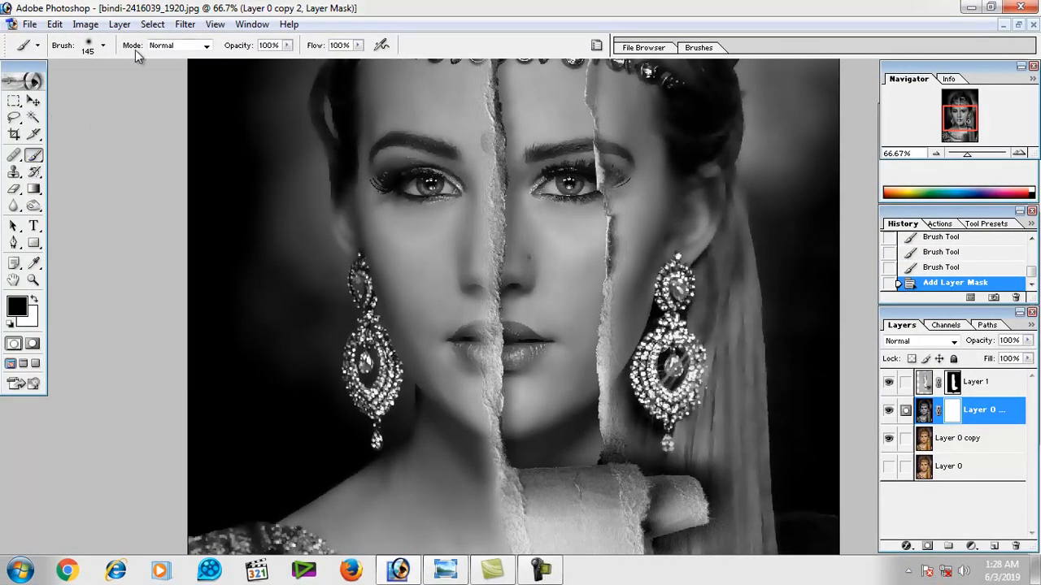
Choose the small soft round brush and set its master diameter to 50 px.
click(103, 46)
click(90, 209)
right_click(356, 180)
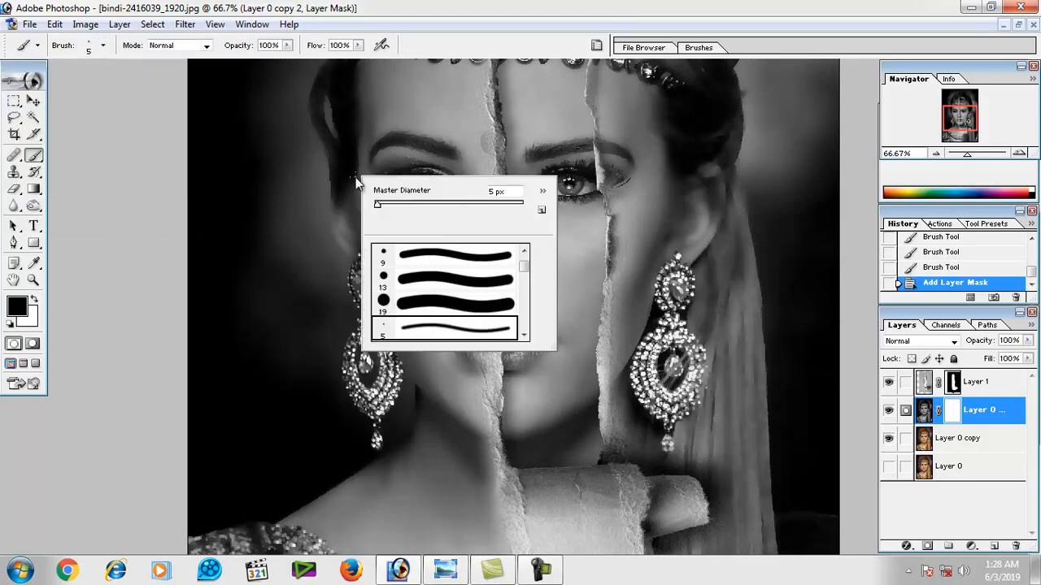
click(397, 204)
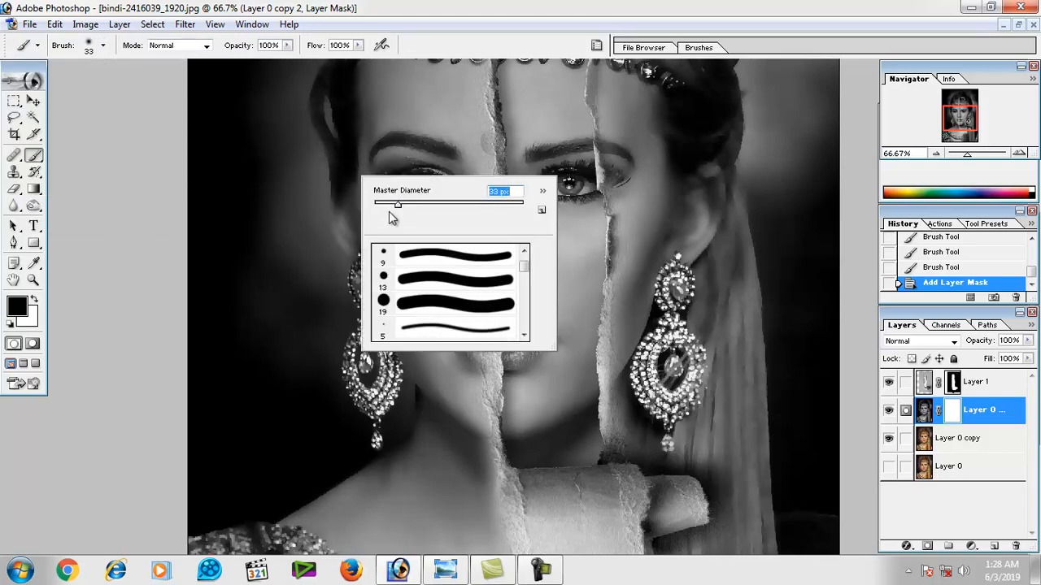
right_click(553, 154)
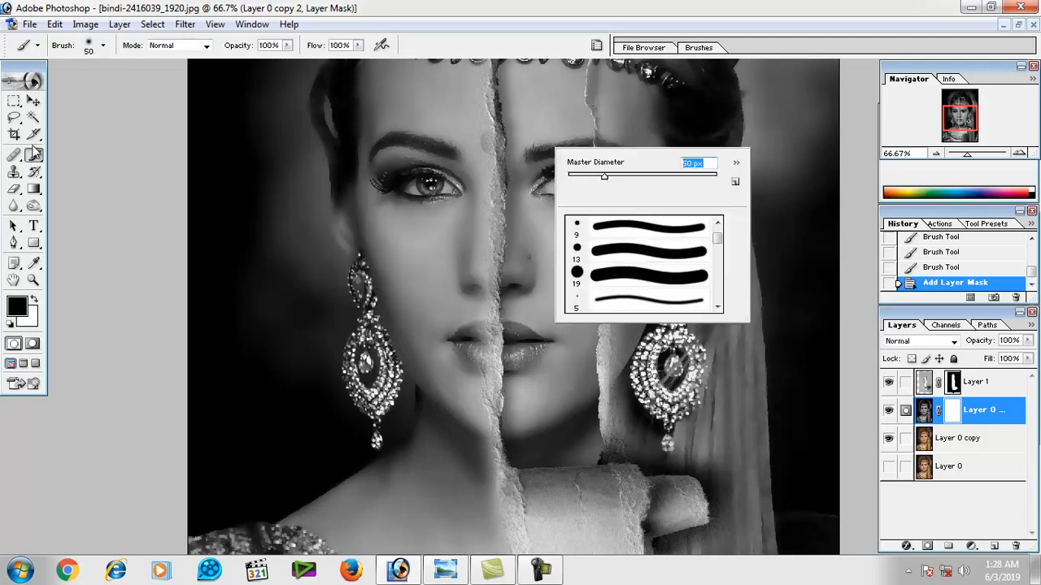
Nudge Layer 1 to the left and stretch its left side outward to 103.7% width.
click(33, 102)
scroll(632, 246, down, 4)
scroll(578, 295, down, 2)
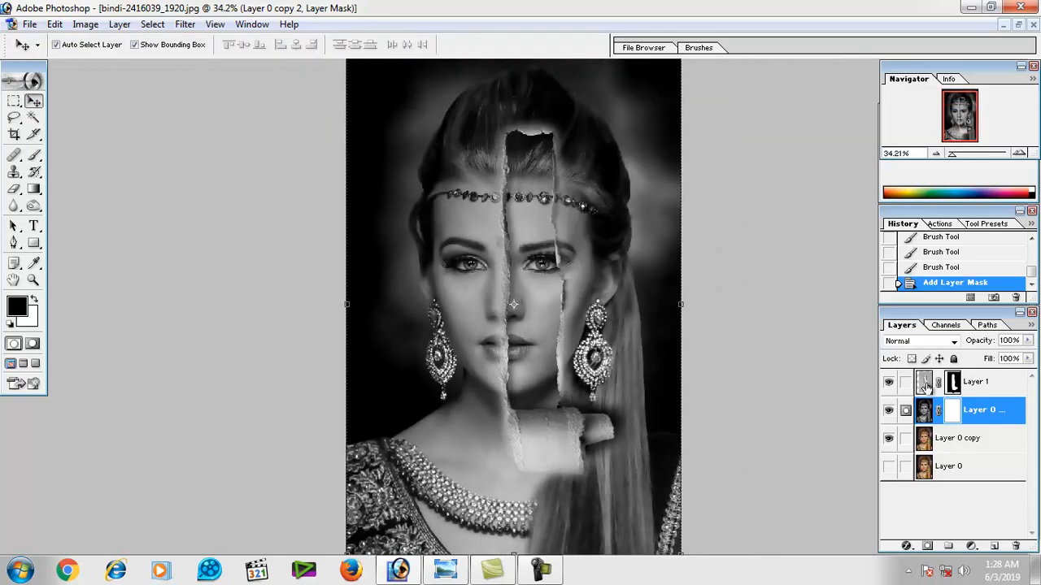
click(925, 384)
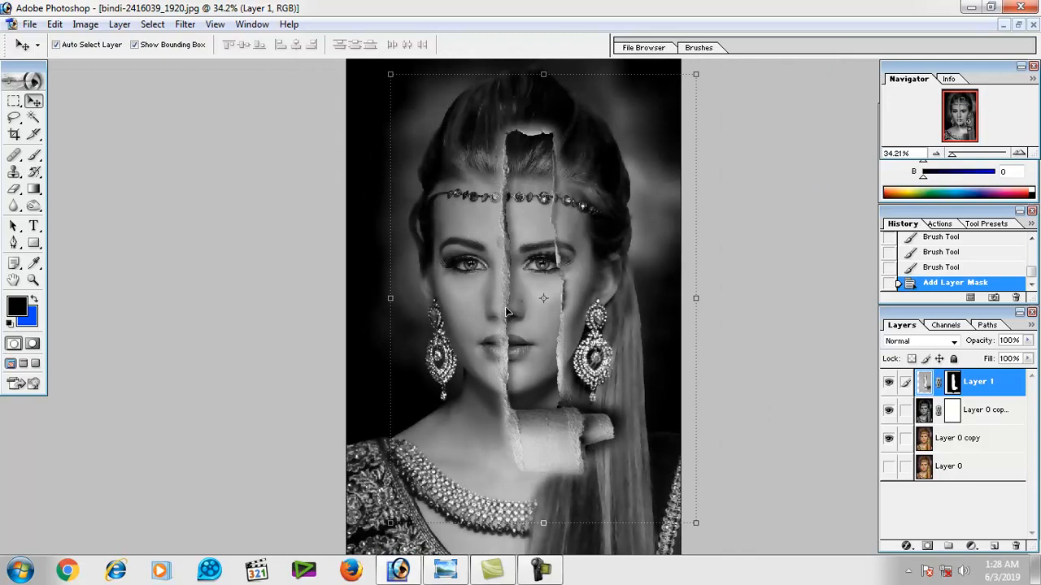
key(shift+Left)
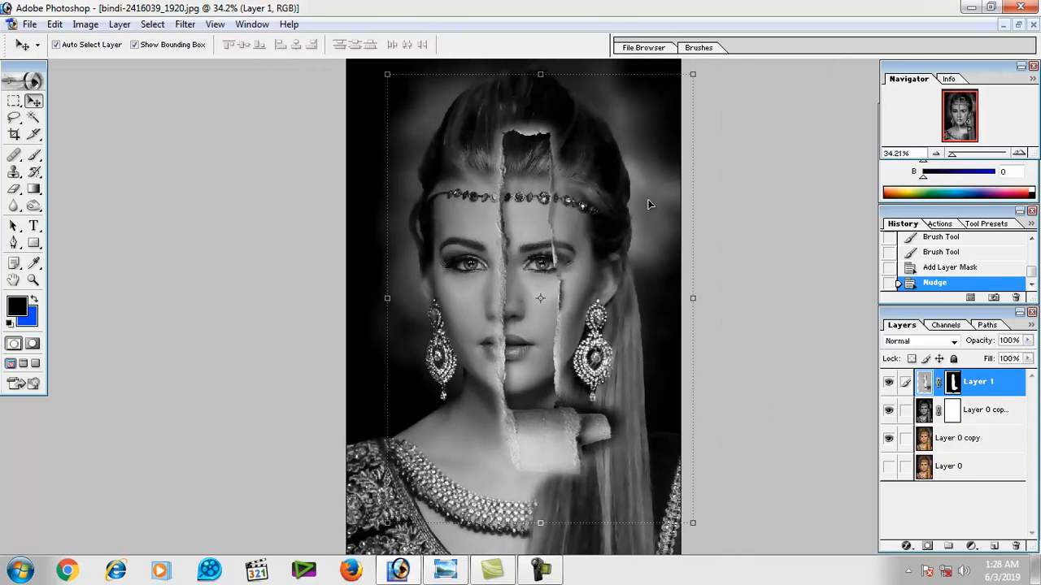
drag(381, 278, 370, 278)
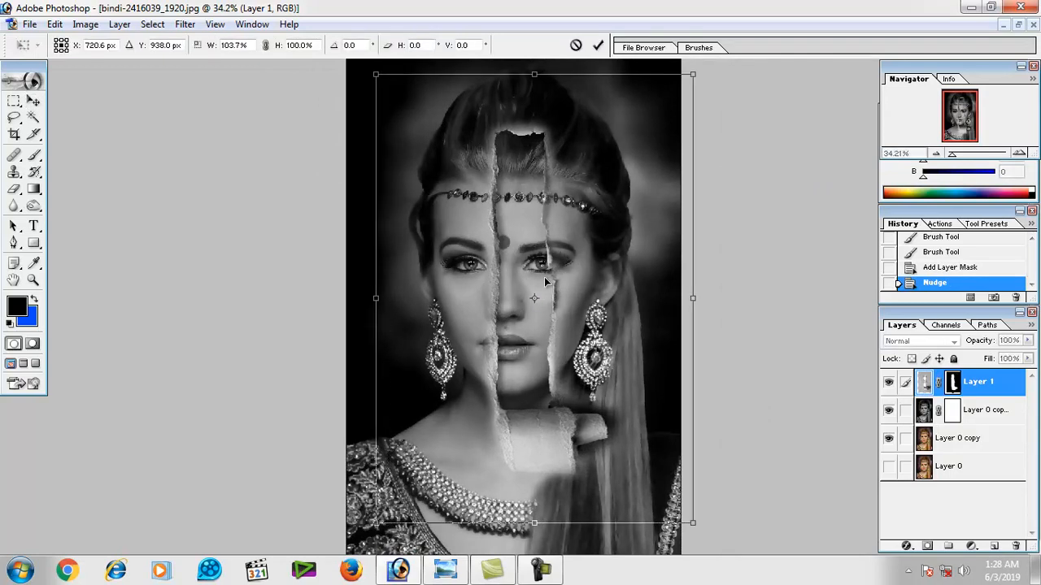
key(Return)
Nudge the torn-paper layer back to the right and rotate it by -1.4 degrees.
key(Right)
key(shift+Right)
key(shift+Right)
key(shift+Right)
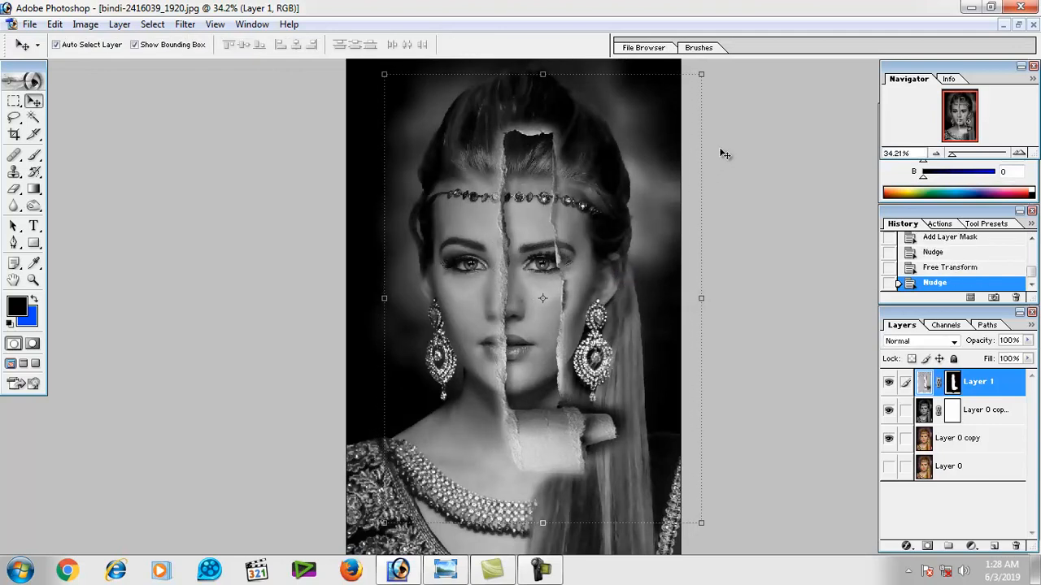
key(ctrl+t)
drag(714, 147, 711, 146)
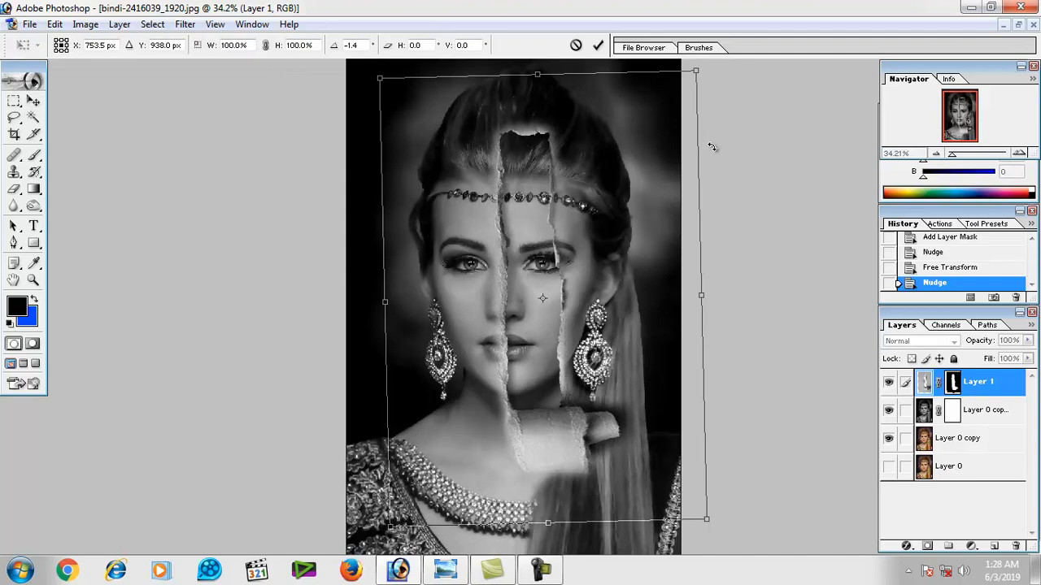
key(Left)
key(Return)
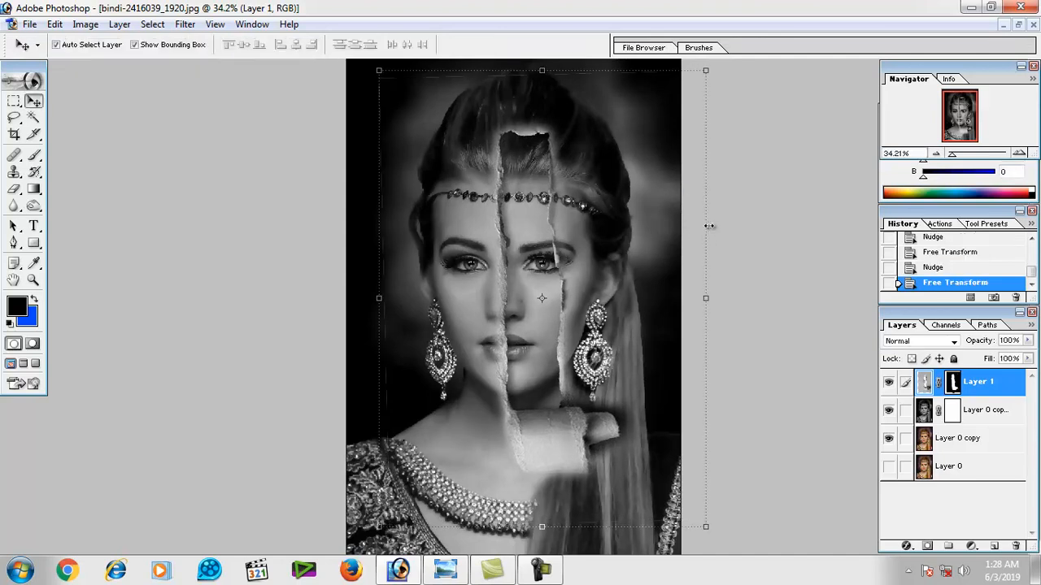
Widen the torn-paper layer slightly on its right side and move it down a little over the face.
drag(704, 225, 710, 225)
key(Return)
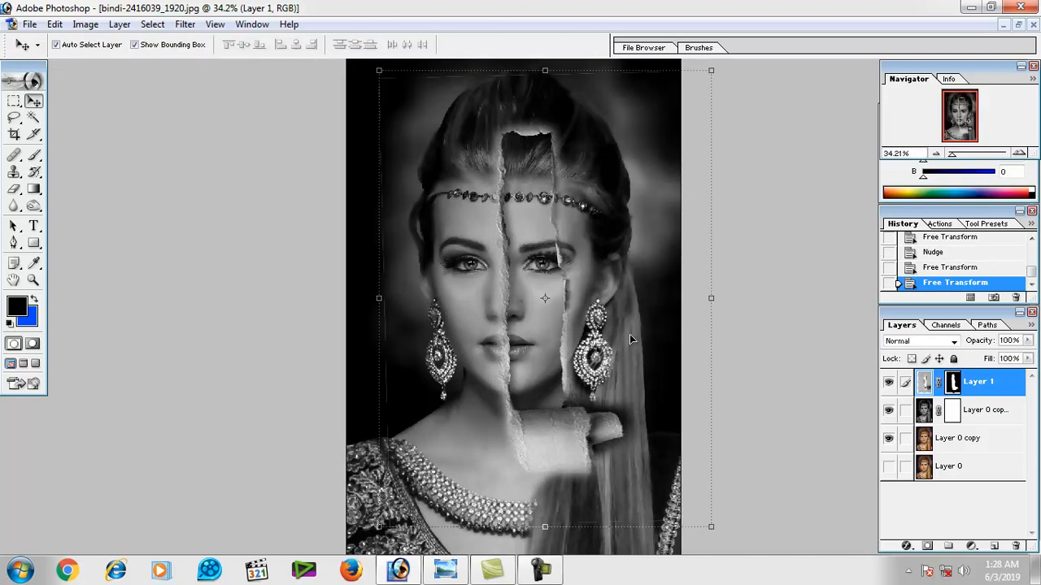
drag(561, 424, 560, 438)
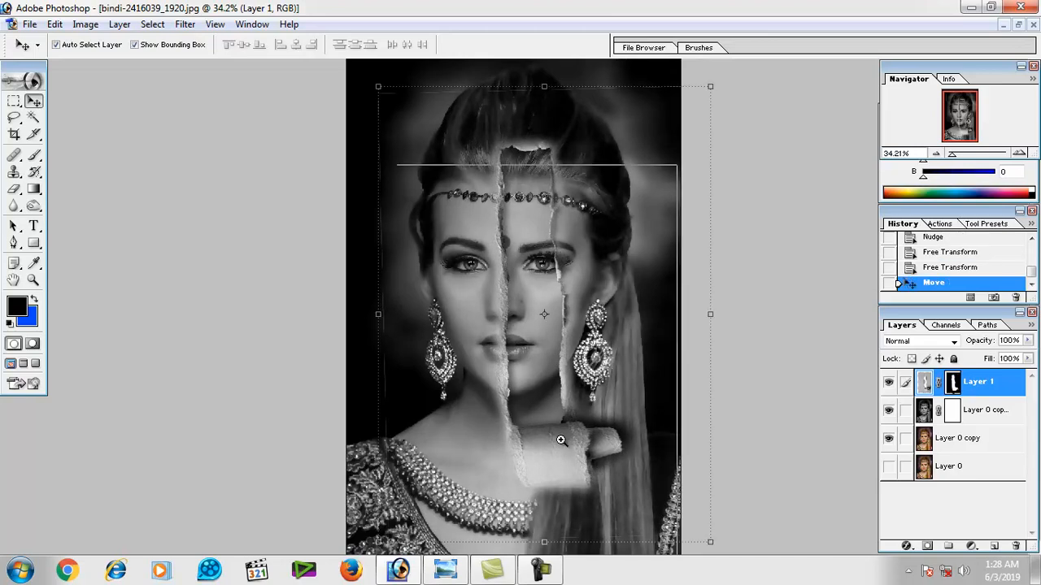
Activate the Brush with default black and white colours and target the mask of the black-and-white portrait layer.
key(ctrl+plus)
key(ctrl+plus)
scroll(550, 404, up, 2)
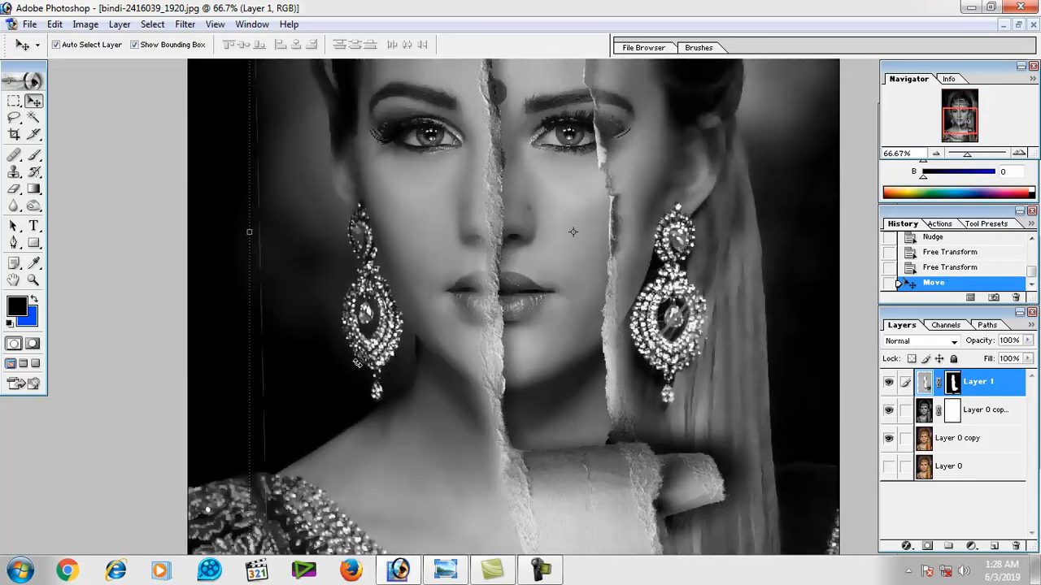
click(14, 190)
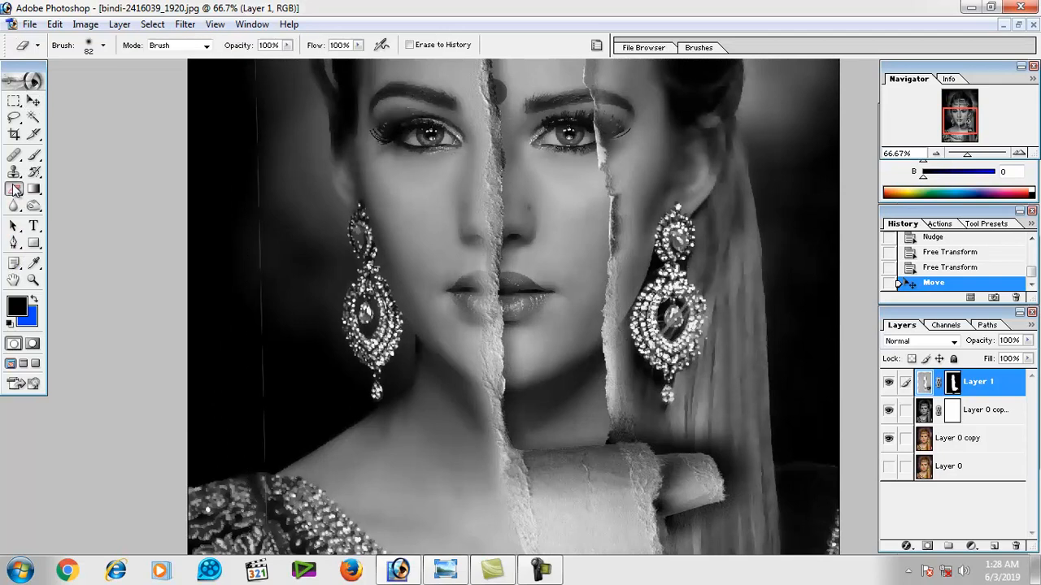
click(32, 157)
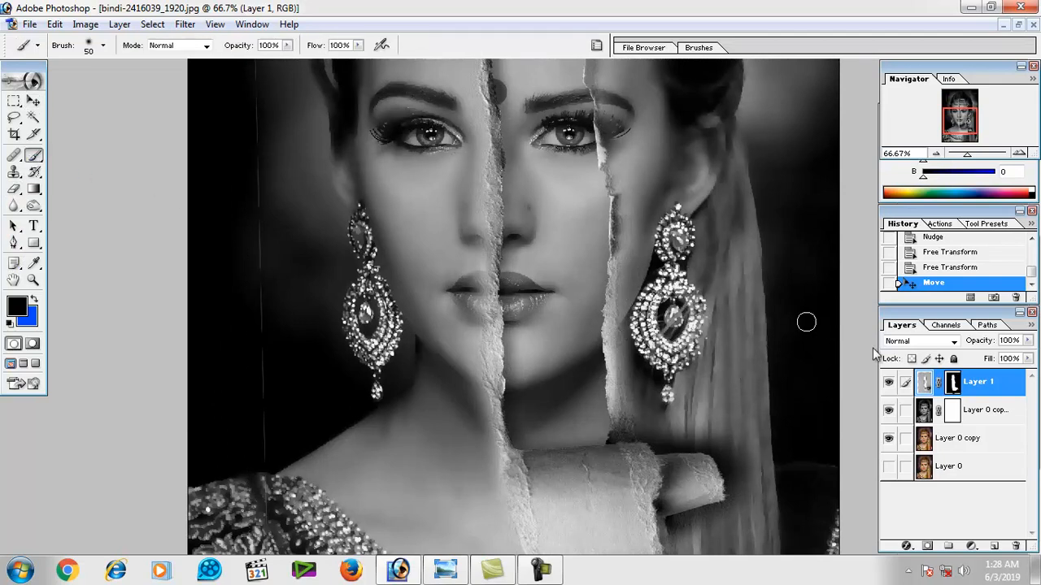
click(925, 413)
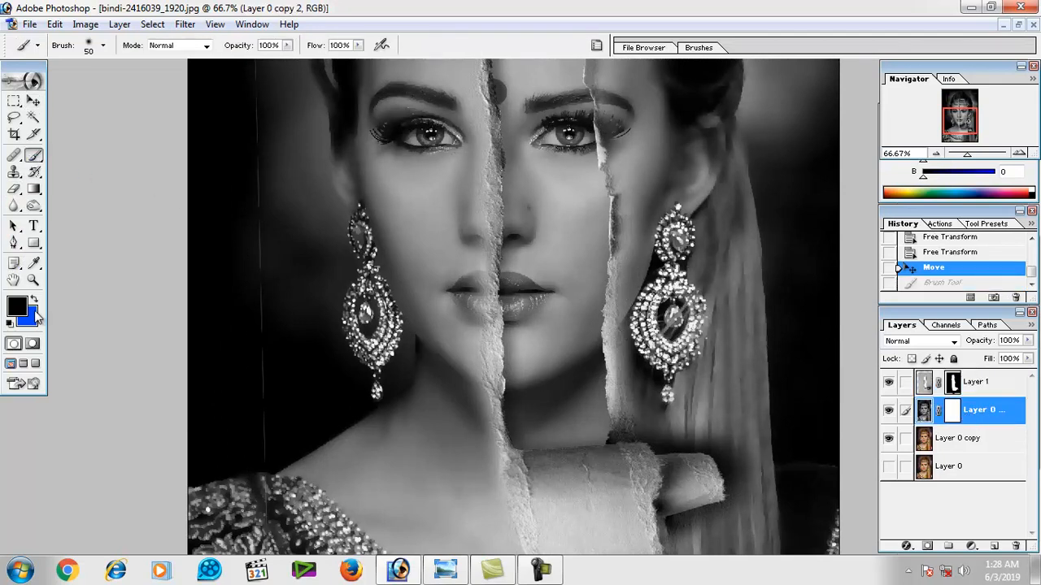
click(35, 303)
click(10, 324)
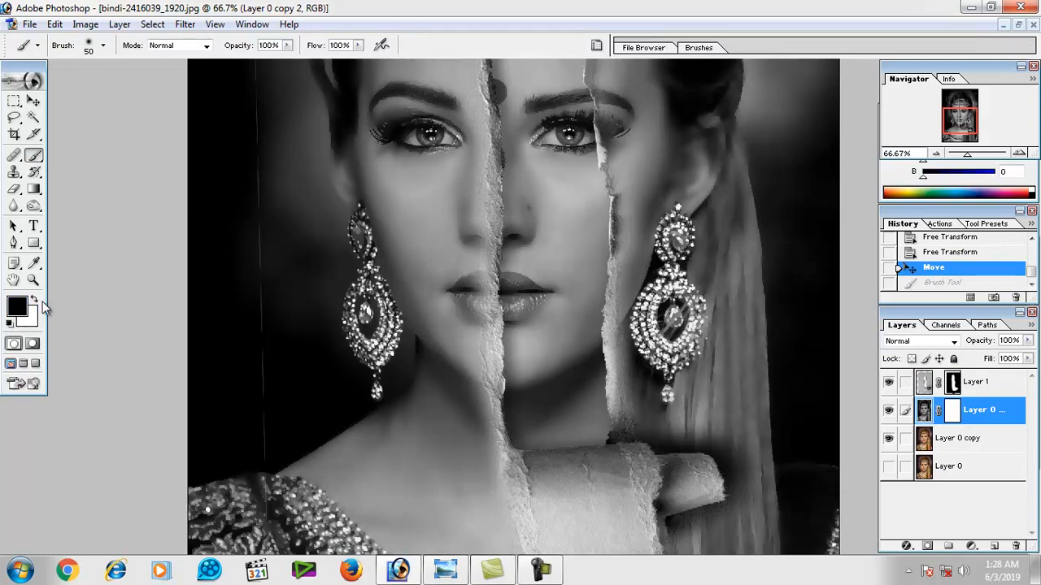
click(951, 413)
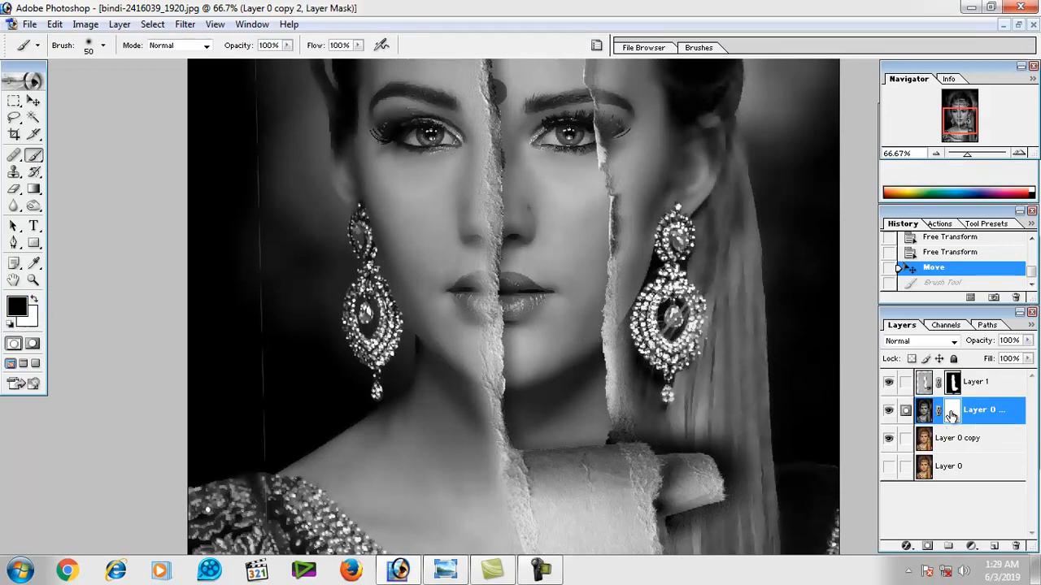
drag(558, 302, 553, 367)
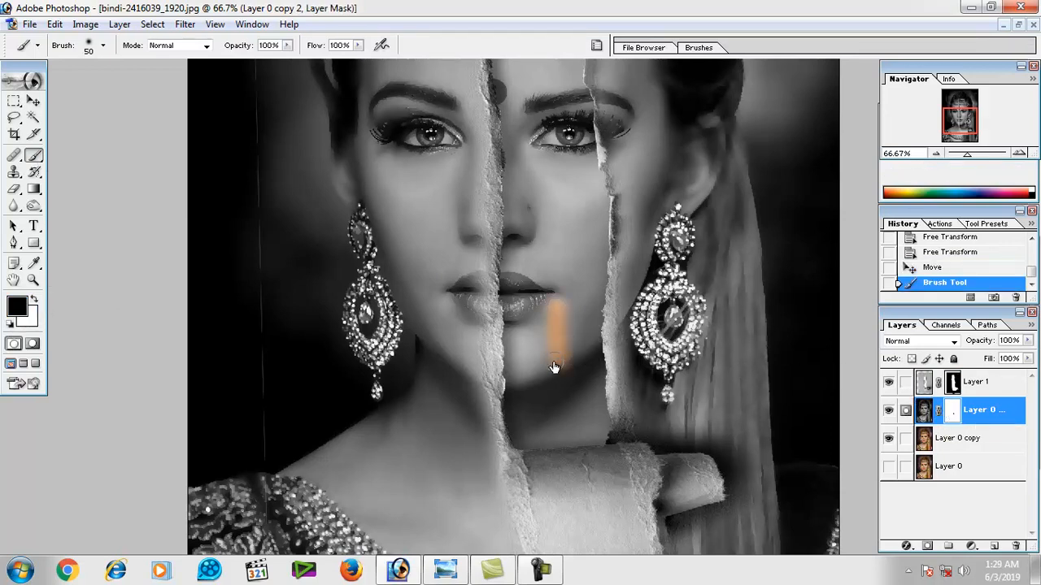
key(ctrl+z)
key(x)
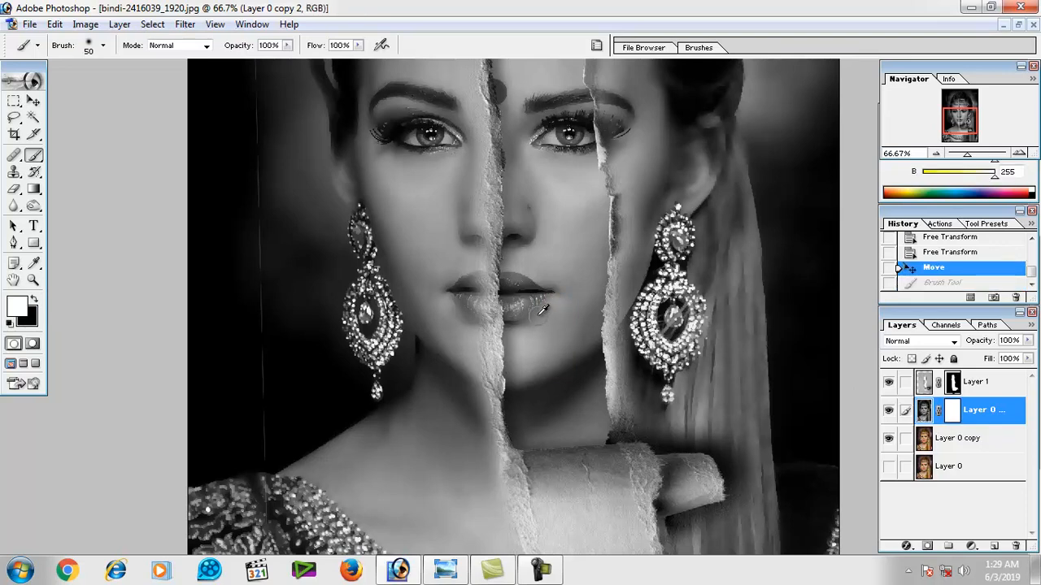
Set the brush to 85 px and paint black on the portrait mask over the nose, inner brow, forehead centre and hair.
click(957, 417)
right_click(556, 232)
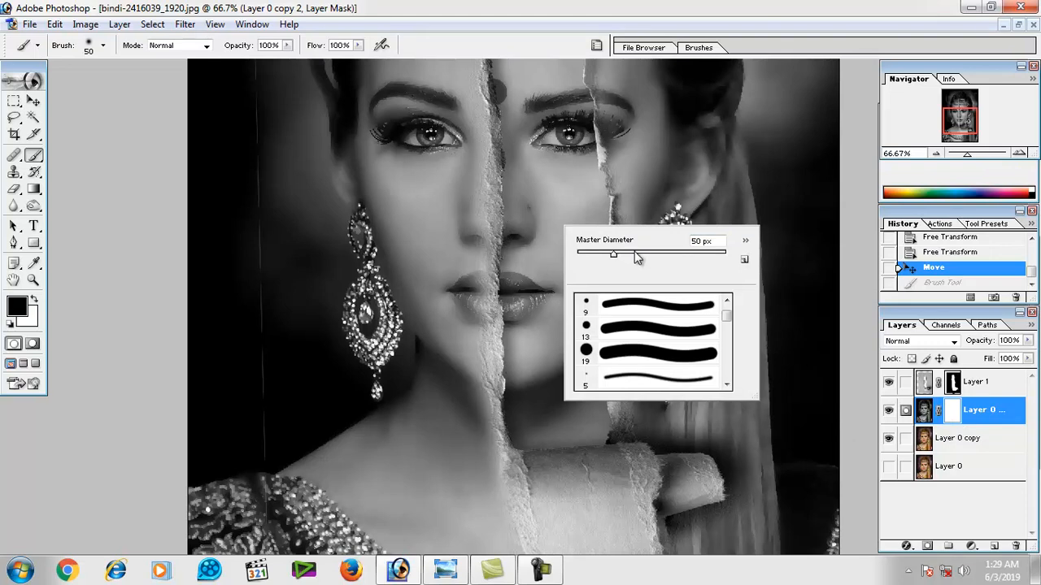
mouse_move(538, 112)
mouse_down()
mouse_move(545, 177)
mouse_move(530, 109)
mouse_move(528, 177)
mouse_up()
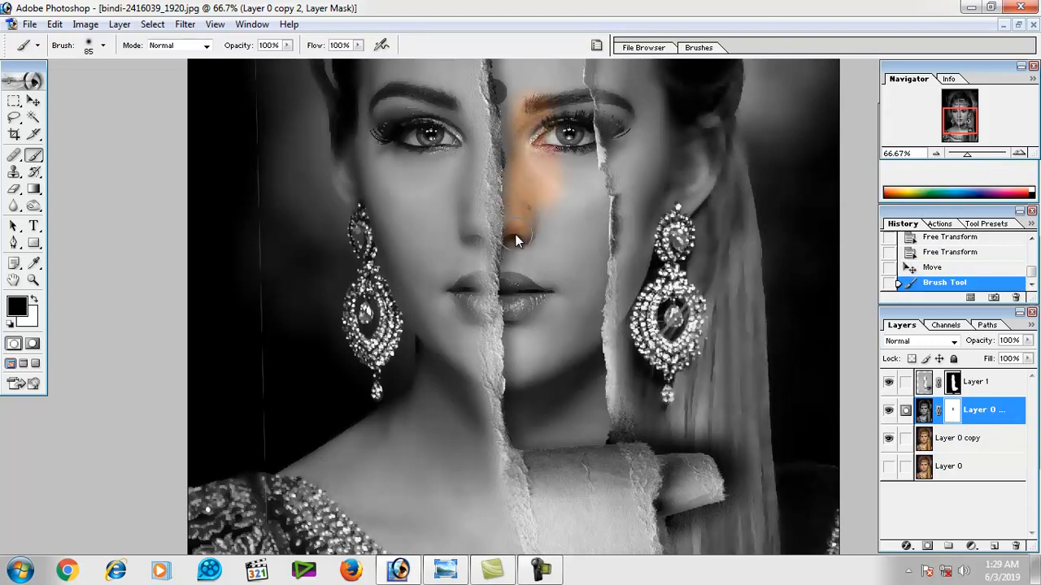
drag(506, 110, 512, 94)
key(space)
drag(522, 102, 525, 200)
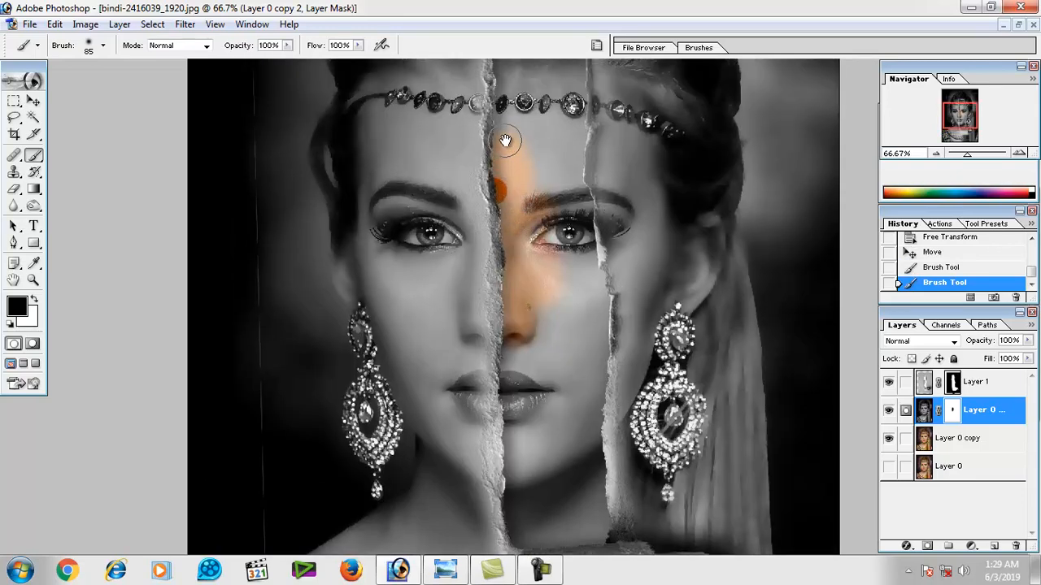
mouse_move(506, 141)
mouse_down()
mouse_move(512, 112)
mouse_move(511, 198)
mouse_move(507, 124)
mouse_move(560, 120)
mouse_up()
Reduce the brush to 58 px and paint the mask over the remaining hair and headband jewels inside the torn strip.
key(space)
key(ctrl+space)
ctrl+click(553, 203)
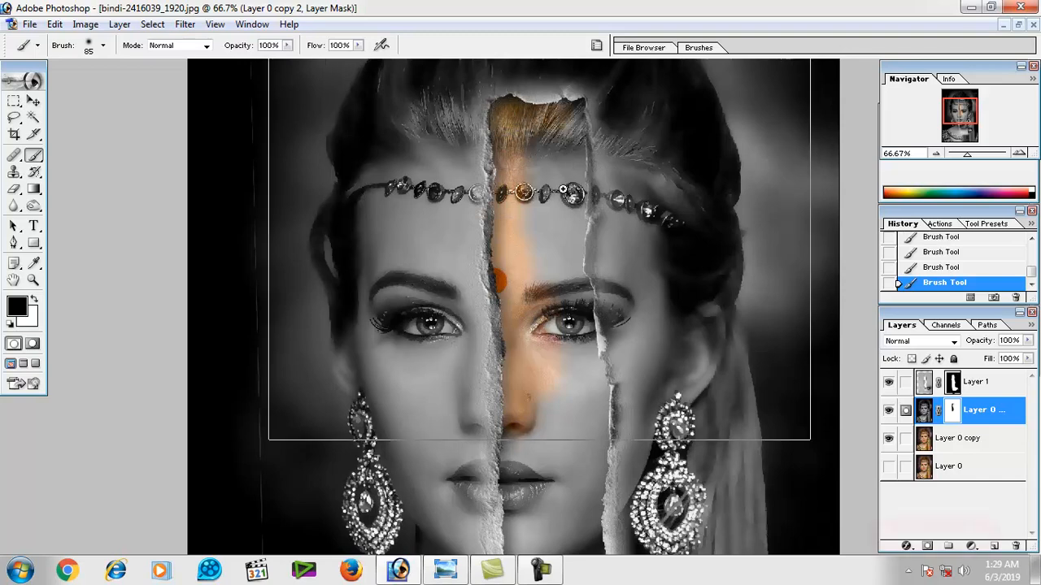
ctrl+click(553, 205)
right_click(551, 212)
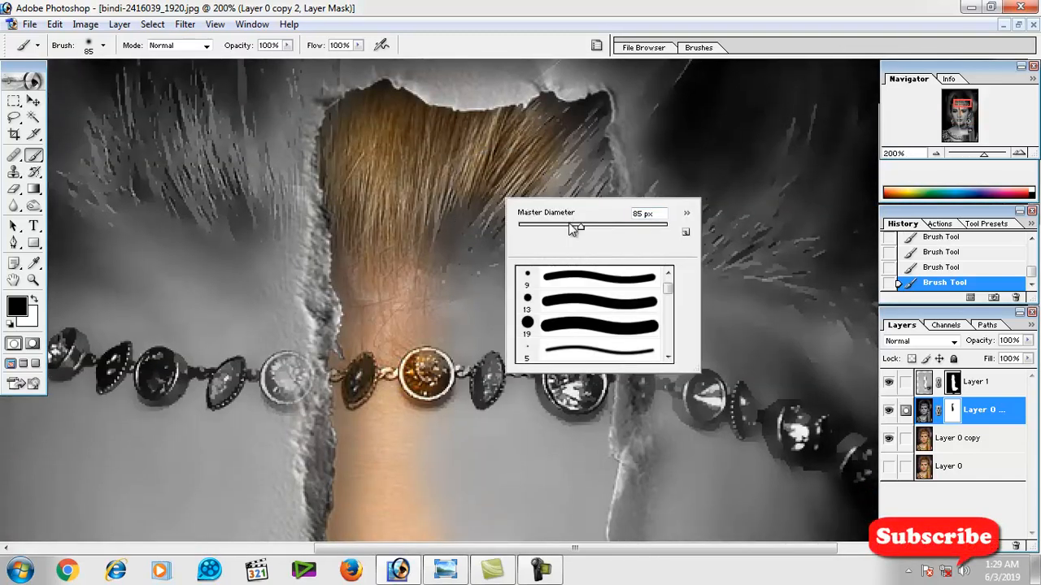
mouse_move(543, 140)
mouse_down()
mouse_move(572, 115)
mouse_move(579, 122)
mouse_move(577, 247)
mouse_move(564, 174)
mouse_up()
key(space)
mouse_move(525, 113)
mouse_down()
mouse_move(490, 147)
mouse_move(426, 129)
mouse_move(476, 255)
mouse_move(516, 239)
mouse_move(565, 174)
mouse_move(582, 315)
mouse_up()
key(space)
drag(582, 315, 582, 200)
Paint the mask over the forehead, eyebrow and eye between the torn edges to reveal the colour copy.
mouse_move(579, 249)
mouse_down()
mouse_move(553, 140)
mouse_move(544, 189)
mouse_move(487, 185)
mouse_move(397, 206)
mouse_up()
key(space)
drag(398, 248, 398, 154)
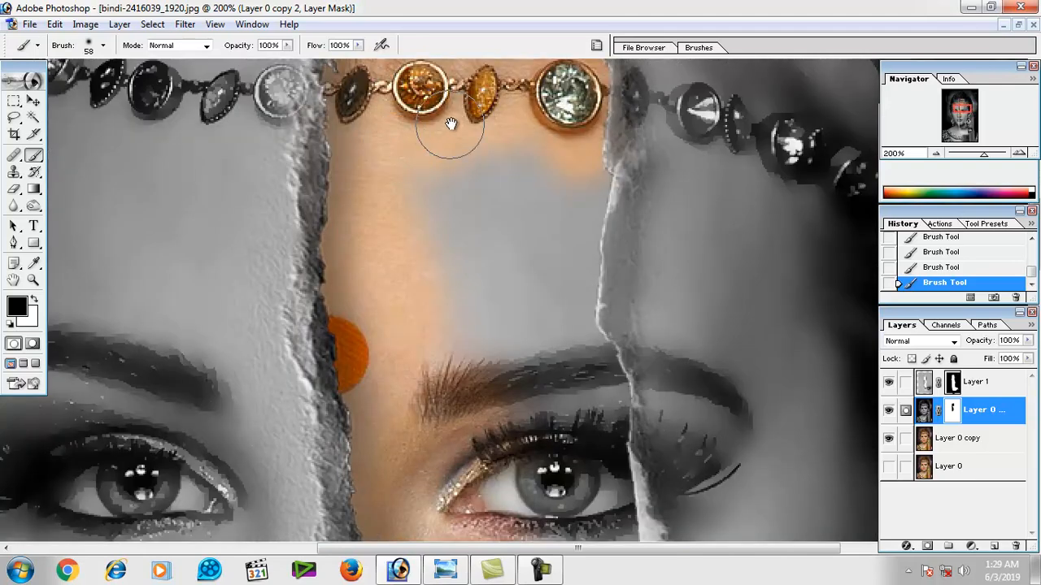
mouse_move(451, 125)
mouse_down()
mouse_move(456, 304)
mouse_move(491, 258)
mouse_move(522, 174)
mouse_move(537, 219)
mouse_up()
key(space)
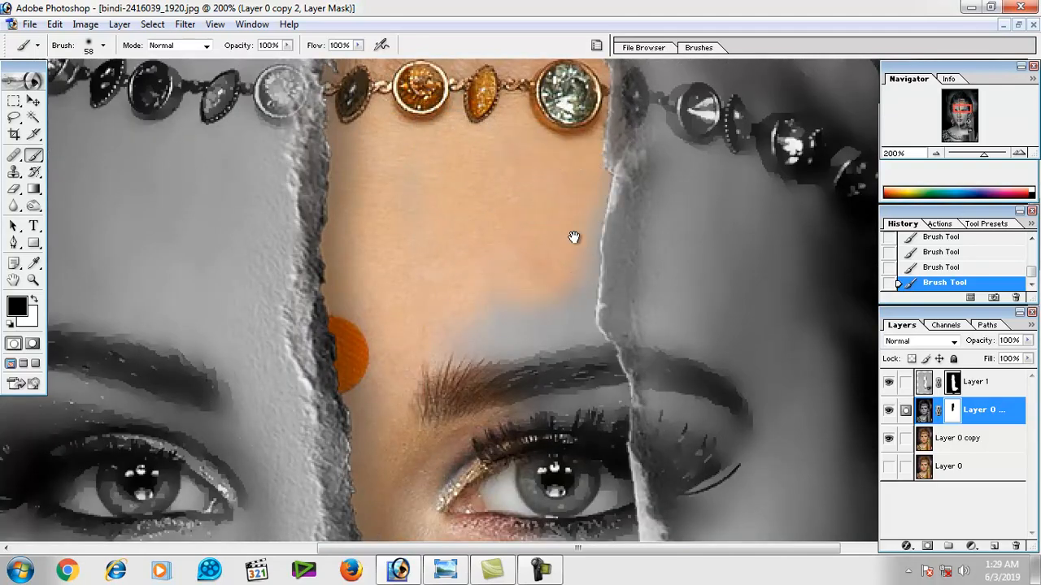
mouse_move(572, 321)
mouse_down()
mouse_move(568, 176)
mouse_move(593, 346)
mouse_up()
mouse_move(510, 192)
mouse_down()
mouse_move(460, 257)
mouse_move(451, 159)
mouse_up()
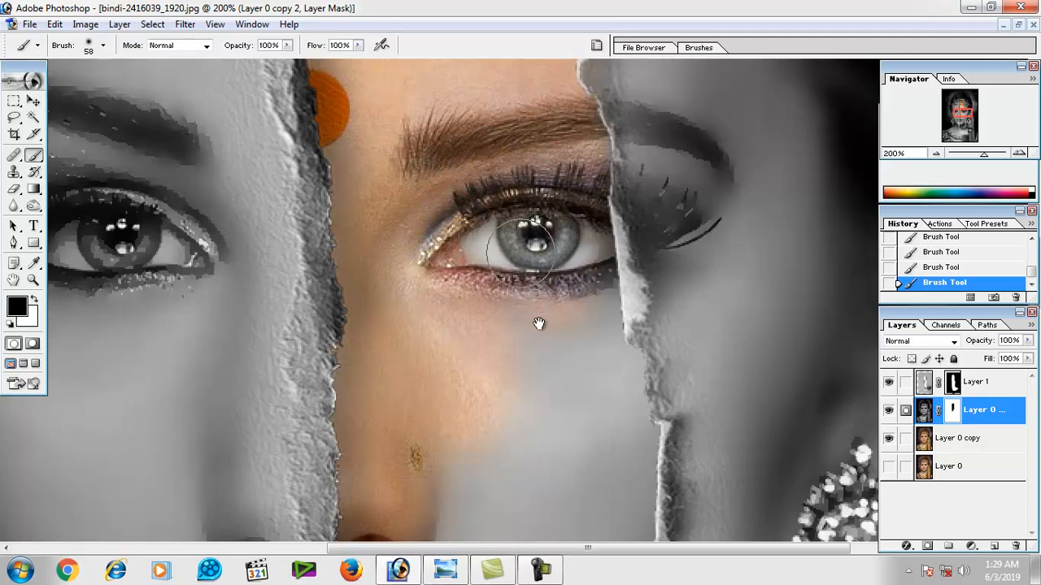
Continue masking down the strip to reveal colour on the cheek, nose, lips and upper chin.
drag(542, 256, 549, 112)
mouse_move(593, 258)
mouse_down()
mouse_move(588, 149)
mouse_move(630, 313)
mouse_up()
drag(614, 319, 604, 192)
mouse_move(595, 147)
mouse_down()
mouse_move(516, 166)
mouse_move(550, 154)
mouse_move(420, 309)
mouse_move(414, 343)
mouse_up()
drag(432, 288, 435, 242)
mouse_move(475, 257)
mouse_down()
mouse_move(473, 333)
mouse_move(594, 200)
mouse_move(599, 144)
mouse_move(623, 262)
mouse_move(624, 117)
mouse_move(618, 322)
mouse_up()
mouse_move(616, 313)
mouse_down()
mouse_move(618, 173)
mouse_move(611, 350)
mouse_move(595, 268)
mouse_move(597, 174)
mouse_move(477, 181)
mouse_move(467, 222)
mouse_move(449, 112)
mouse_move(430, 132)
mouse_move(414, 198)
mouse_move(410, 110)
mouse_move(420, 202)
mouse_up()
mouse_move(424, 215)
mouse_down()
mouse_move(408, 263)
mouse_move(405, 97)
mouse_move(387, 116)
mouse_move(375, 182)
mouse_move(373, 303)
mouse_move(391, 186)
mouse_up()
mouse_move(393, 233)
mouse_down()
mouse_move(394, 301)
mouse_move(410, 107)
mouse_move(413, 206)
mouse_move(452, 141)
mouse_move(460, 257)
mouse_move(576, 132)
mouse_move(567, 295)
mouse_up()
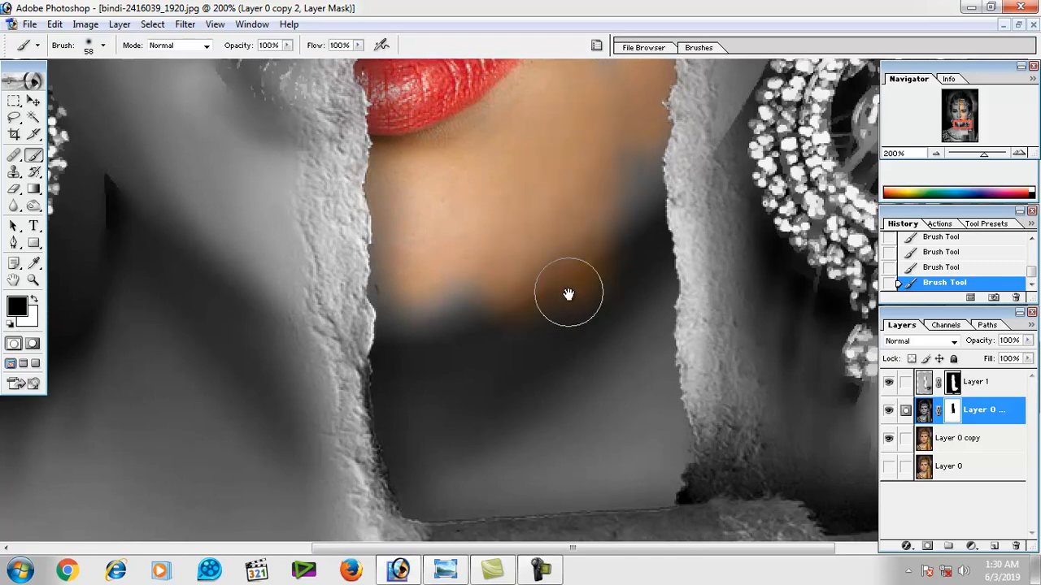
Paint the mask over the jaw, lower chin and neck down to the rolled paper edge.
drag(615, 96, 593, 268)
drag(577, 401, 578, 288)
mouse_move(597, 179)
mouse_down()
mouse_move(600, 398)
mouse_move(590, 340)
mouse_move(611, 191)
mouse_move(620, 420)
mouse_move(607, 307)
mouse_up()
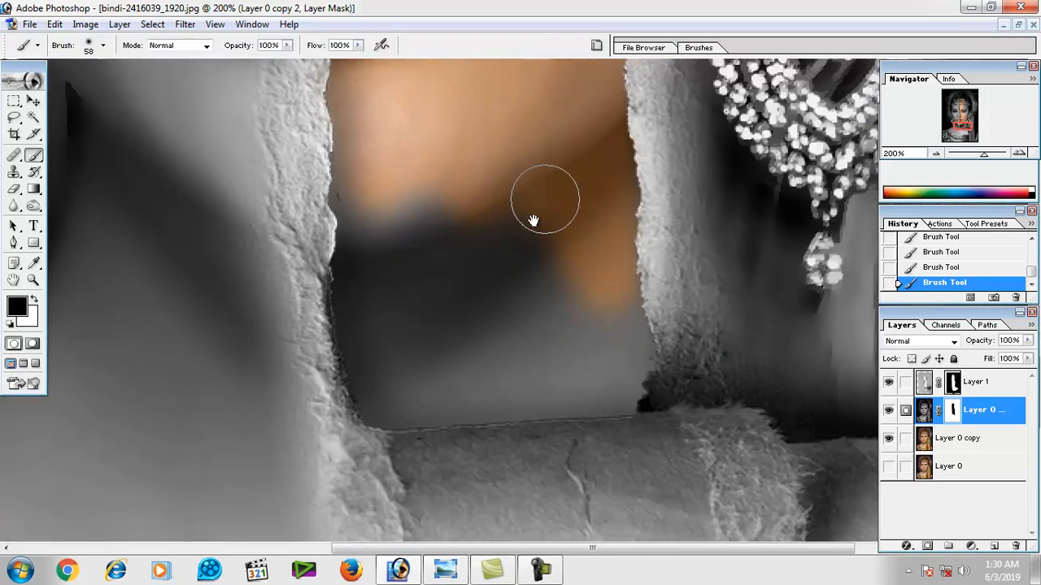
mouse_move(534, 220)
mouse_down()
mouse_move(433, 186)
mouse_move(395, 231)
mouse_move(358, 199)
mouse_up()
mouse_move(358, 90)
mouse_down()
mouse_move(356, 269)
mouse_move(390, 406)
mouse_move(474, 416)
mouse_move(581, 406)
mouse_move(627, 382)
mouse_move(630, 362)
mouse_move(598, 326)
mouse_move(488, 367)
mouse_move(503, 312)
mouse_move(410, 349)
mouse_move(420, 258)
mouse_move(488, 310)
mouse_move(479, 335)
mouse_up()
drag(504, 209, 511, 342)
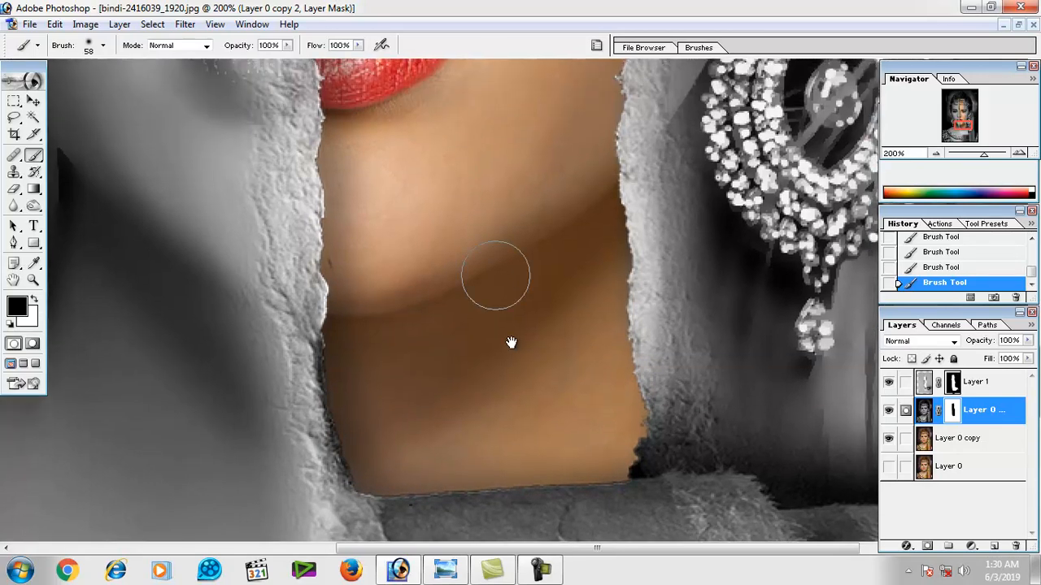
key(ctrl+minus)
key(ctrl+minus)
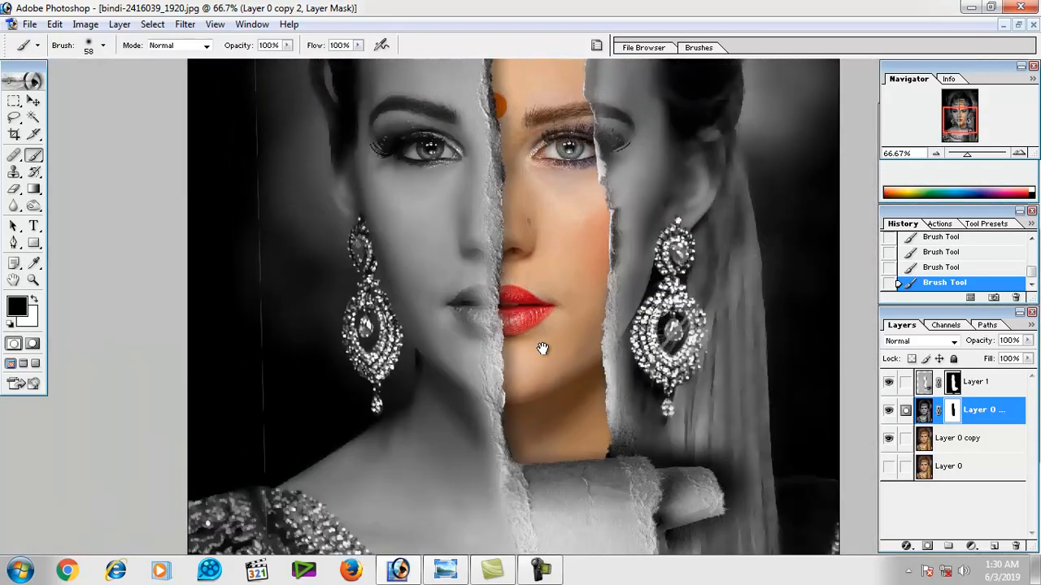
key(ctrl+minus)
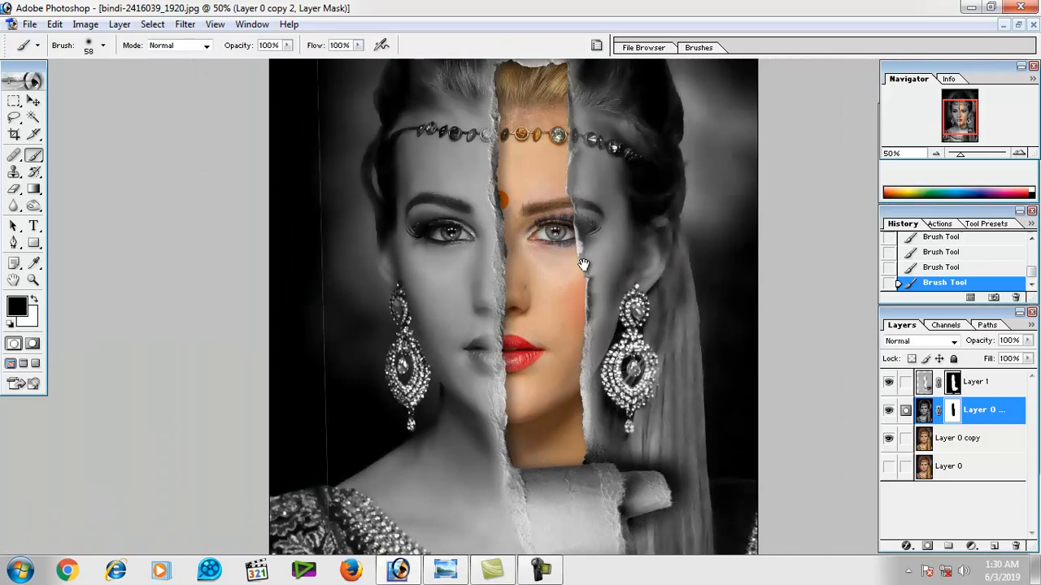
alt+click(555, 303)
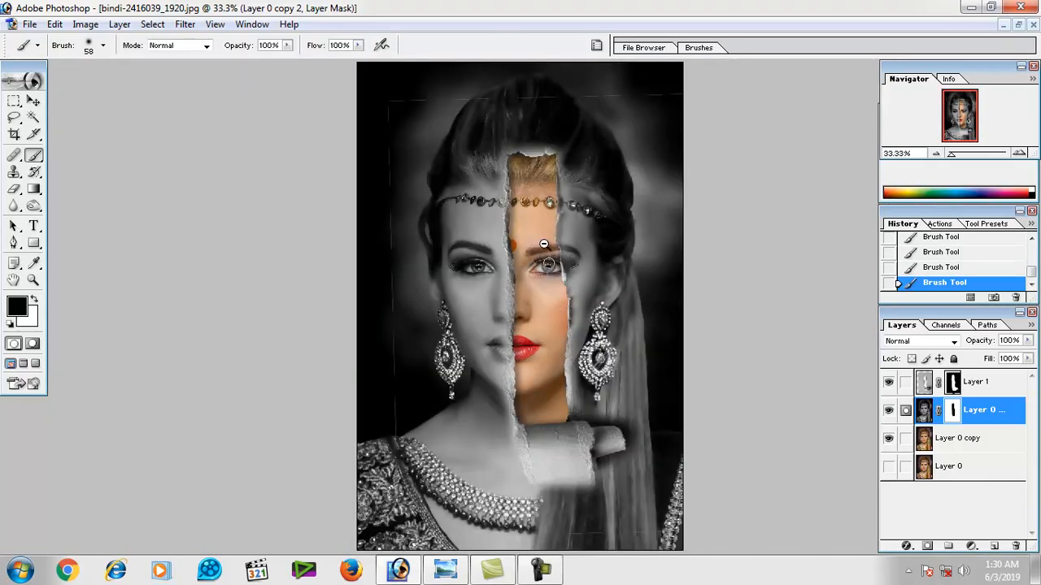
Set the brush to 67 px and touch up the portrait mask over the hair and around the eye.
key(ctrl+plus)
key(ctrl+plus)
key(ctrl+plus)
right_click(539, 226)
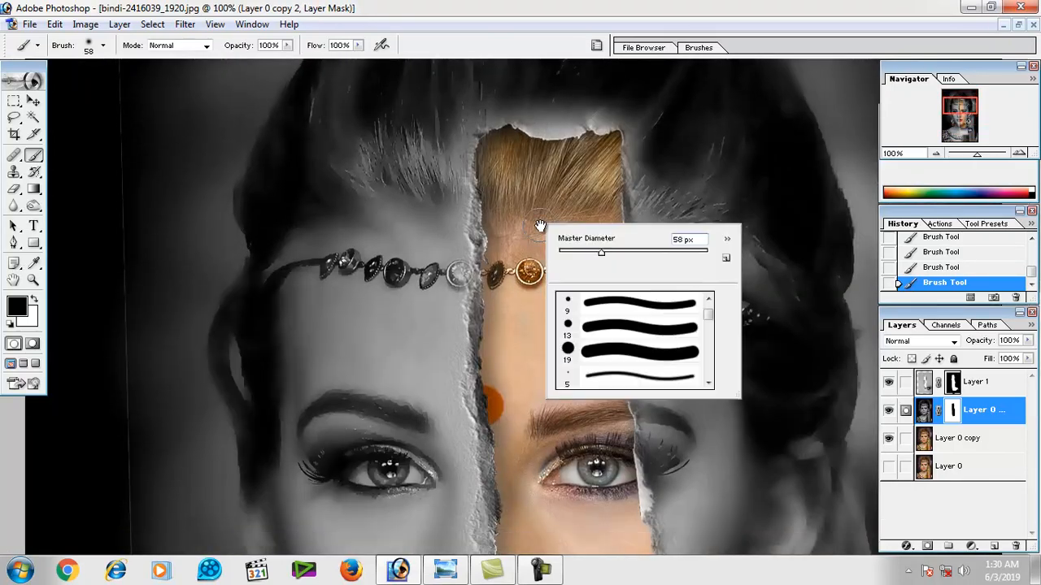
drag(615, 257, 623, 255)
click(569, 213)
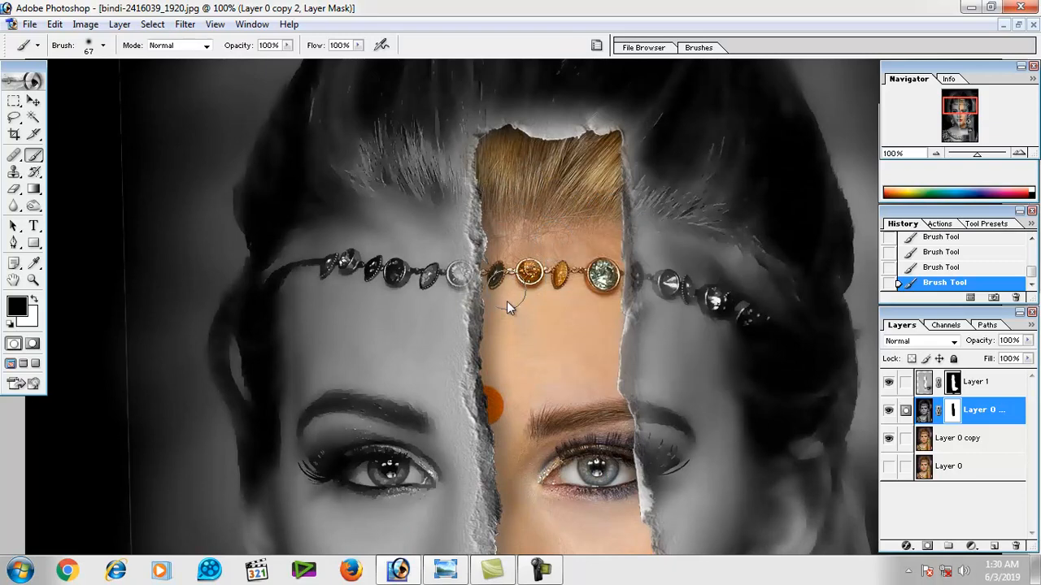
ctrl+click(610, 390)
key(ctrl+z)
key(ctrl+z)
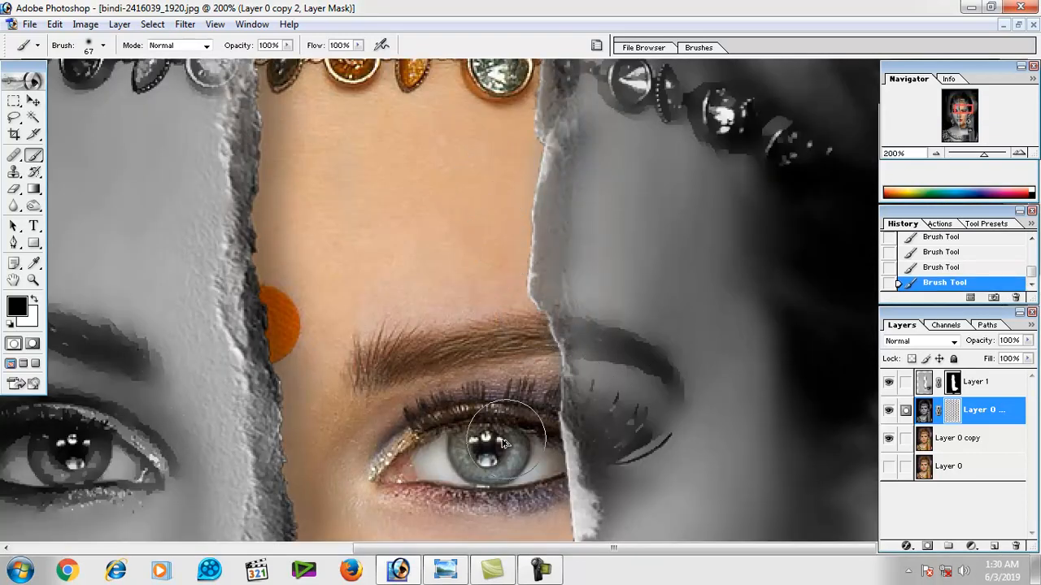
drag(501, 393, 508, 318)
drag(520, 461, 541, 365)
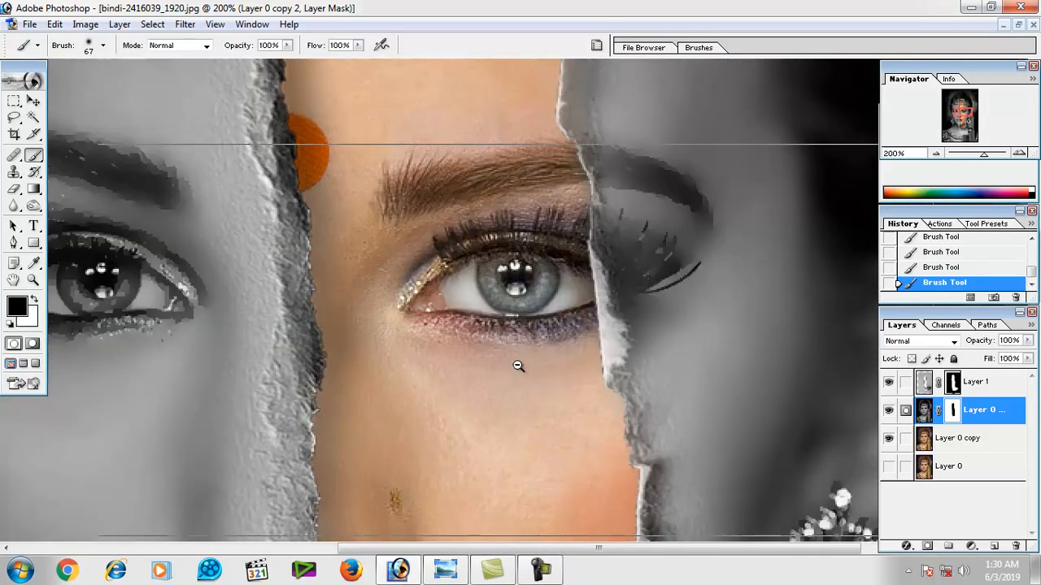
ctrl+alt+click(518, 366)
ctrl+alt+click(516, 365)
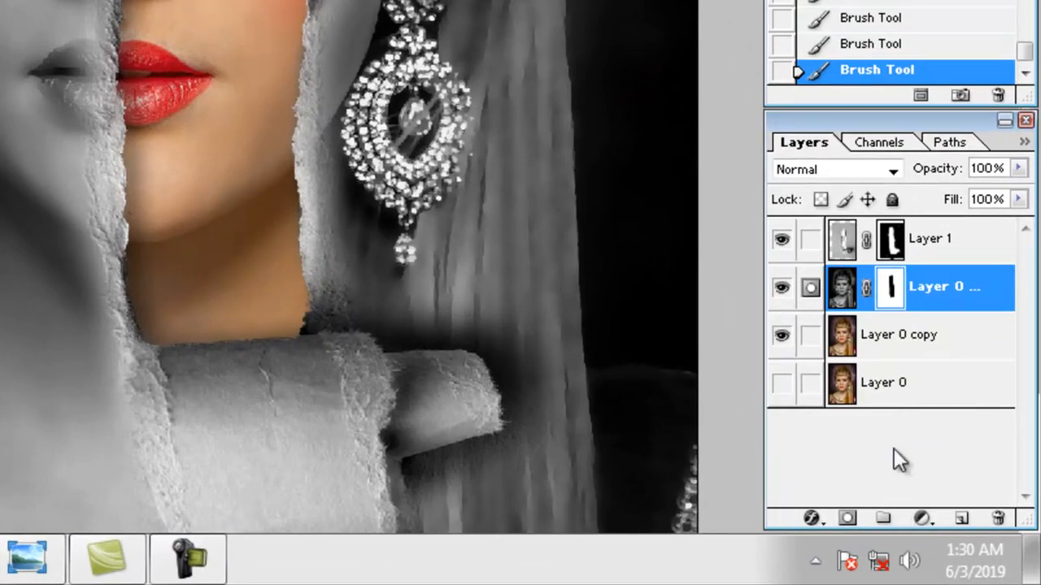
Create a new empty layer directly above Layer 0 copy.
click(882, 342)
click(961, 518)
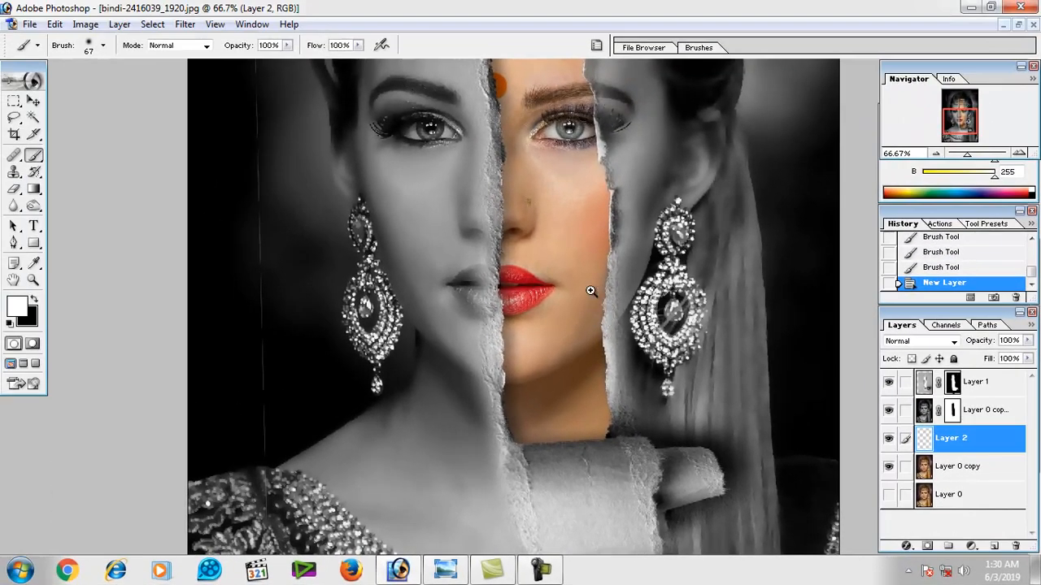
ctrl+click(580, 177)
ctrl+click(581, 178)
ctrl+click(574, 236)
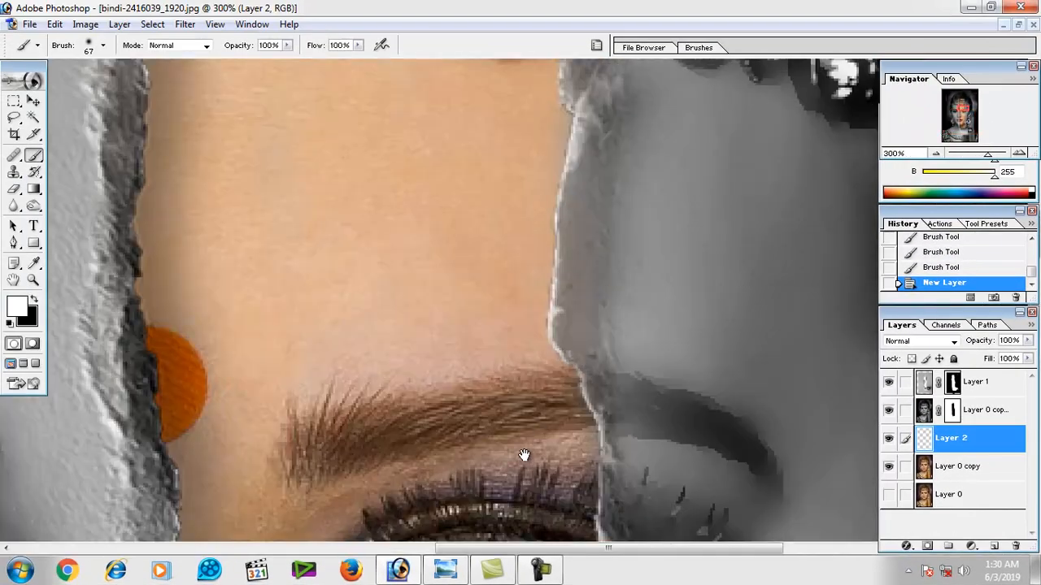
drag(525, 455, 536, 158)
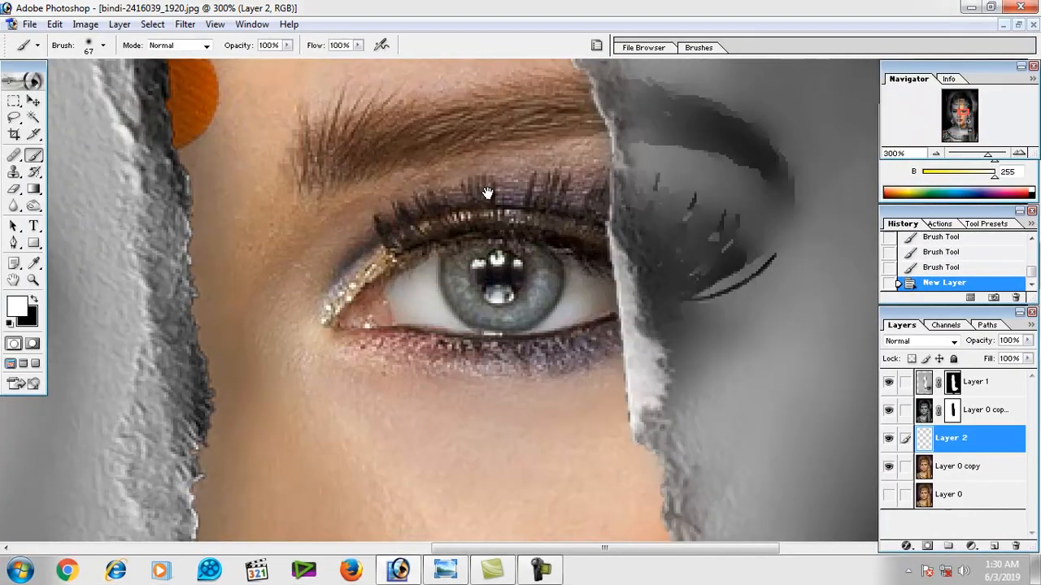
Set the foreground colour to bright green (07C710).
click(35, 300)
click(19, 309)
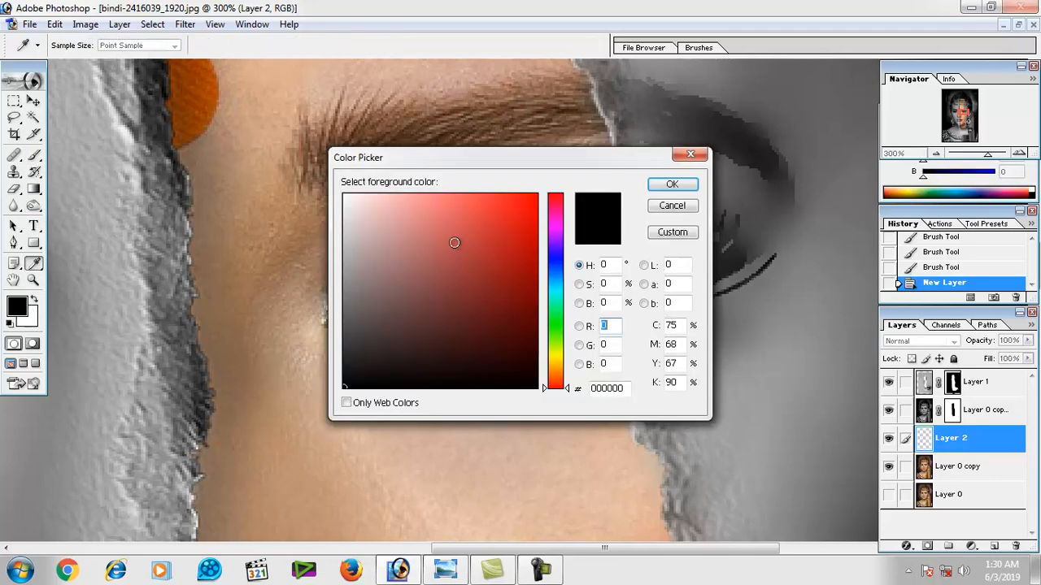
drag(543, 167, 705, 159)
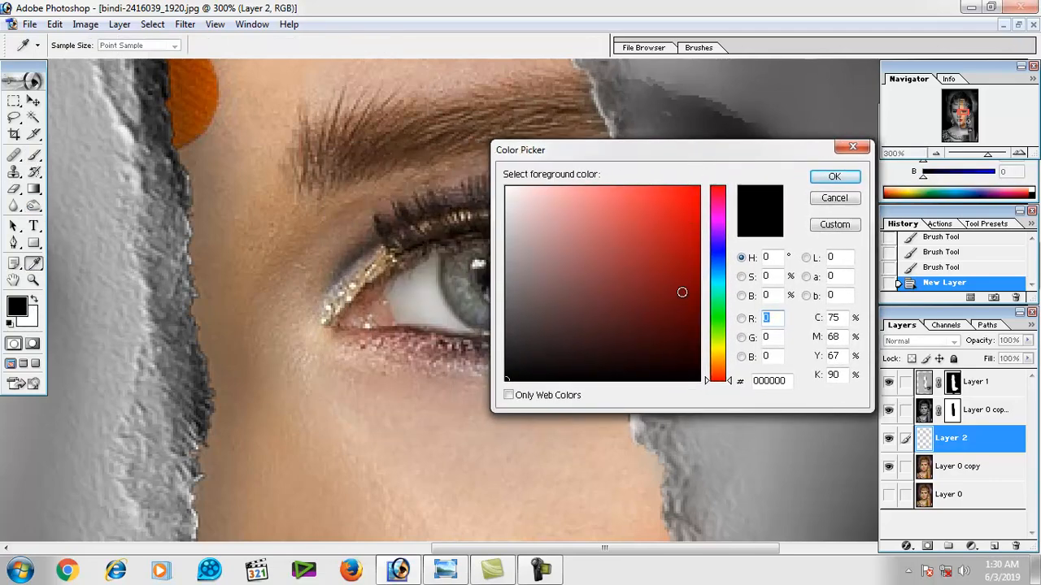
click(719, 315)
drag(664, 244, 692, 229)
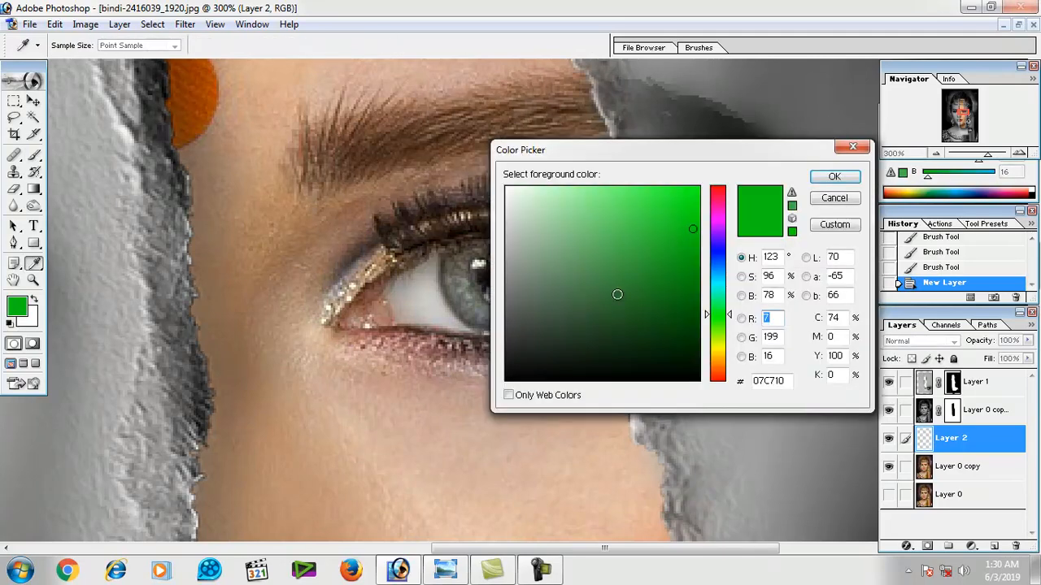
Set the foreground colour to blue (054DD1) and the brush's master diameter to 18 px.
drag(724, 277, 719, 262)
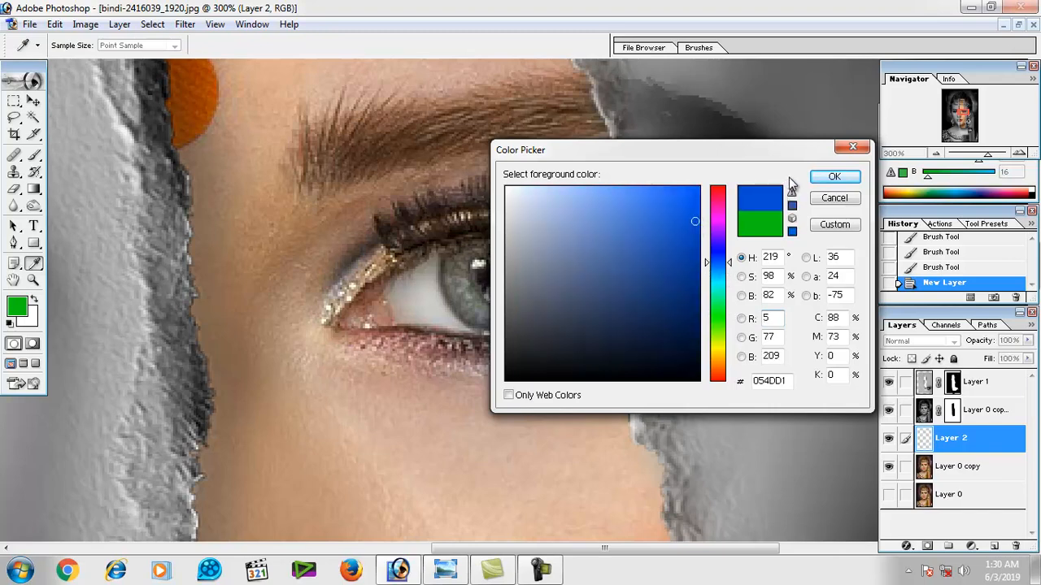
click(813, 182)
key(b)
right_click(460, 276)
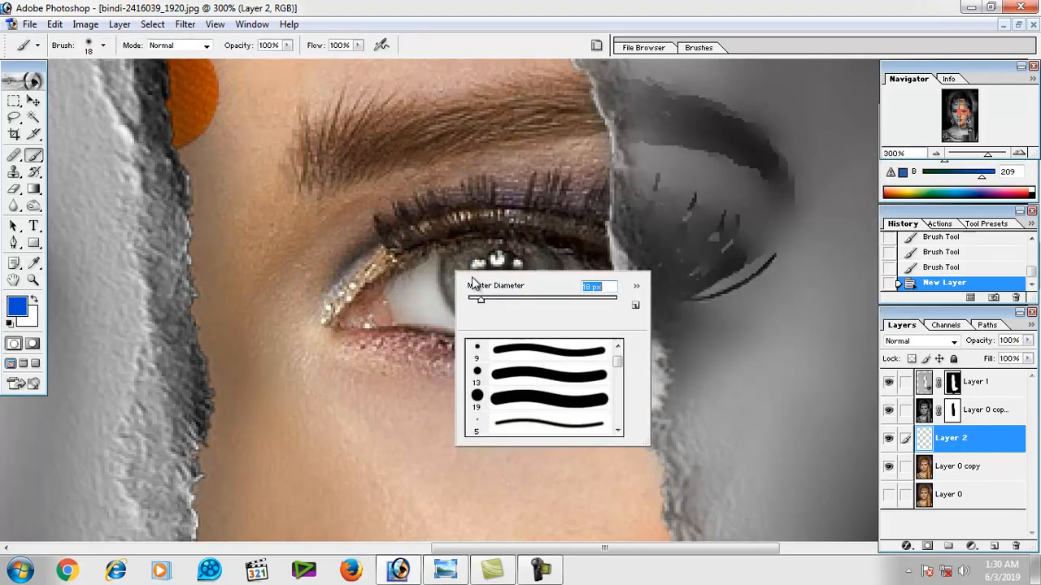
Paint the revealed iris blue on Layer 2 with a 15 px brush and set the layer's blending mode to Multiply.
click(454, 273)
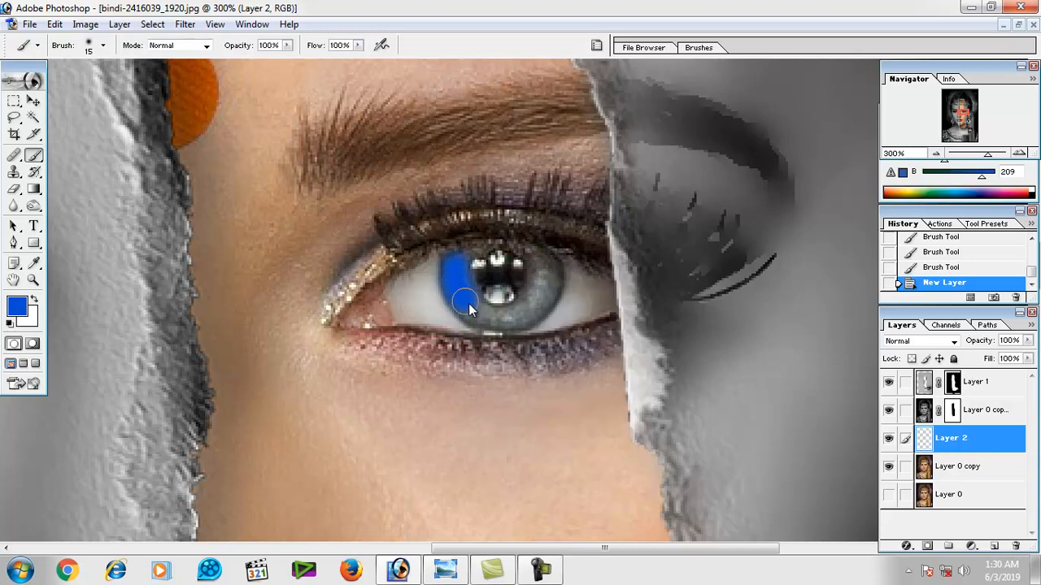
mouse_move(469, 305)
mouse_down()
mouse_move(498, 313)
mouse_move(546, 290)
mouse_move(507, 241)
mouse_move(481, 240)
mouse_move(461, 259)
mouse_up()
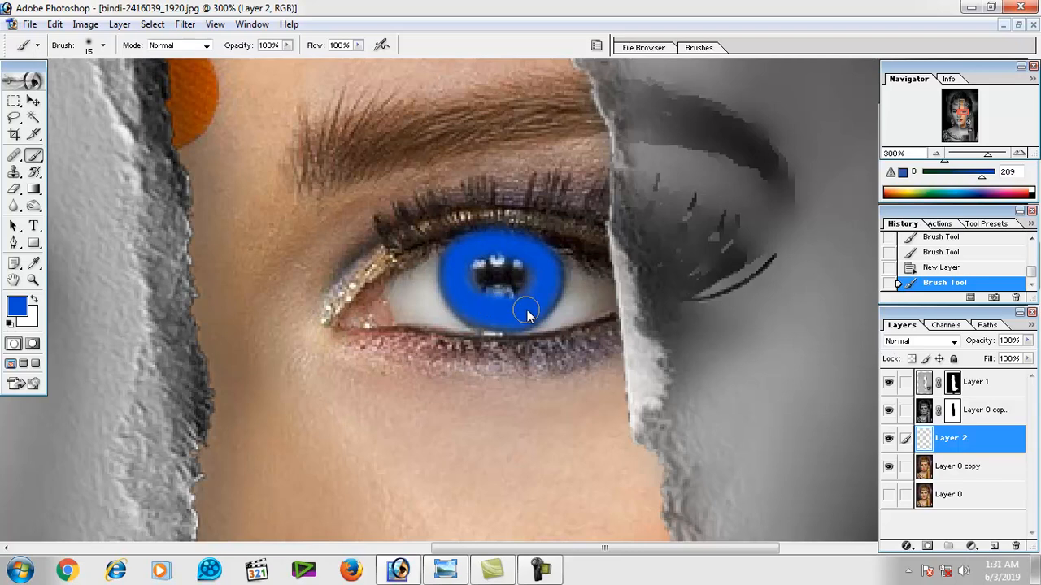
drag(479, 248, 472, 275)
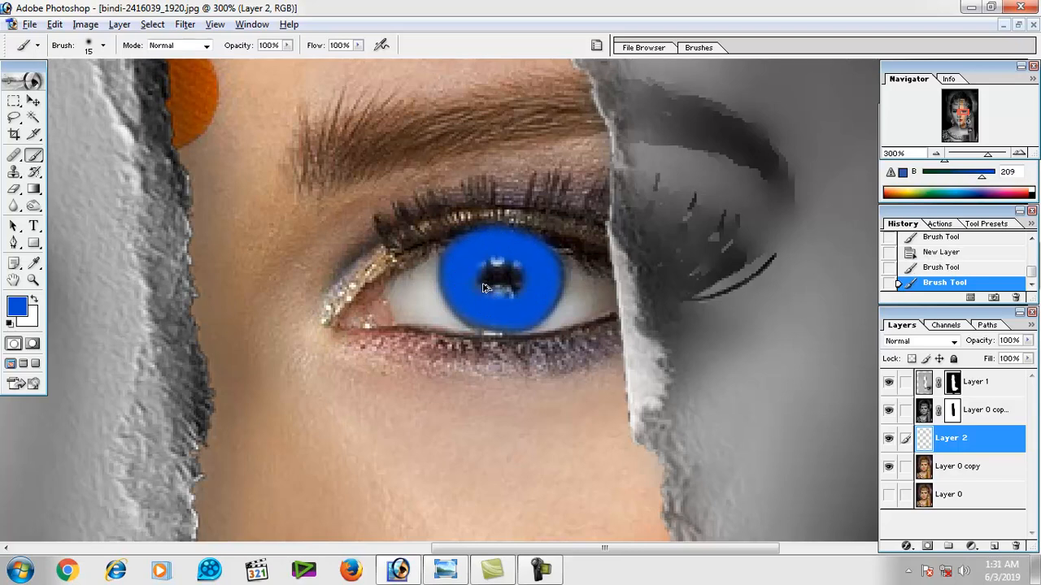
ctrl+alt+click(490, 284)
ctrl+click(538, 290)
ctrl+click(537, 291)
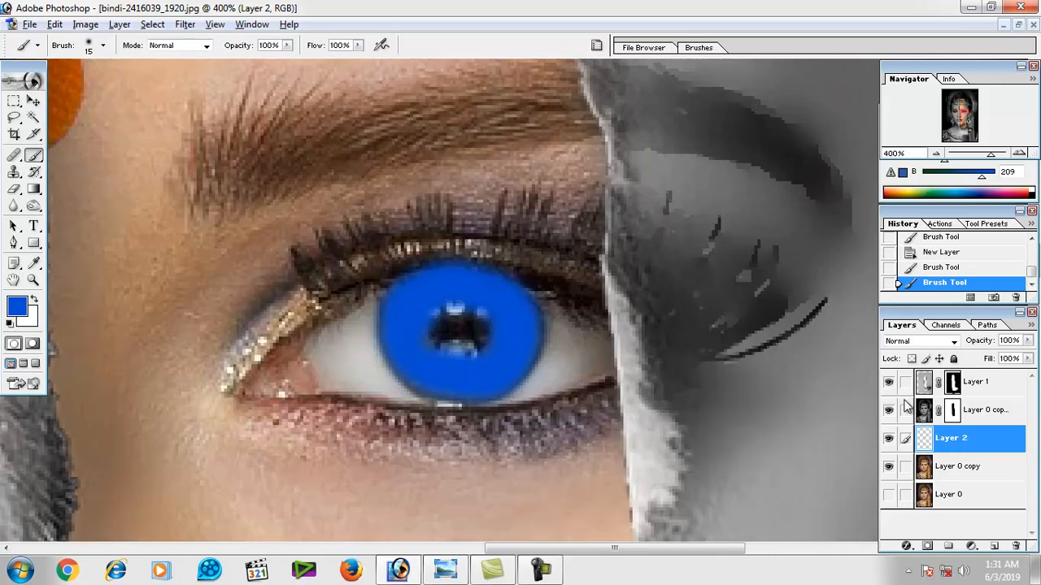
click(954, 341)
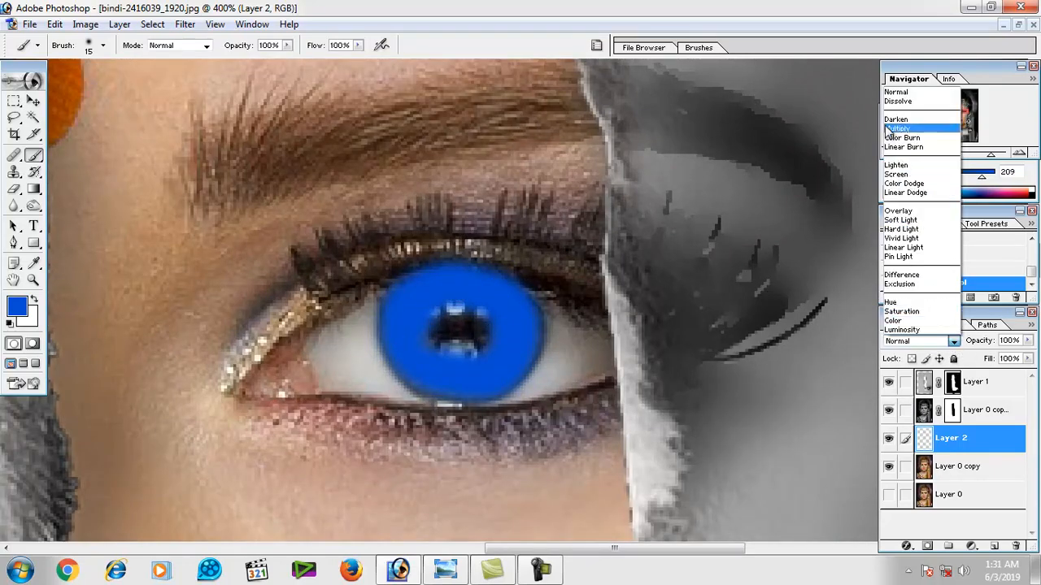
click(918, 133)
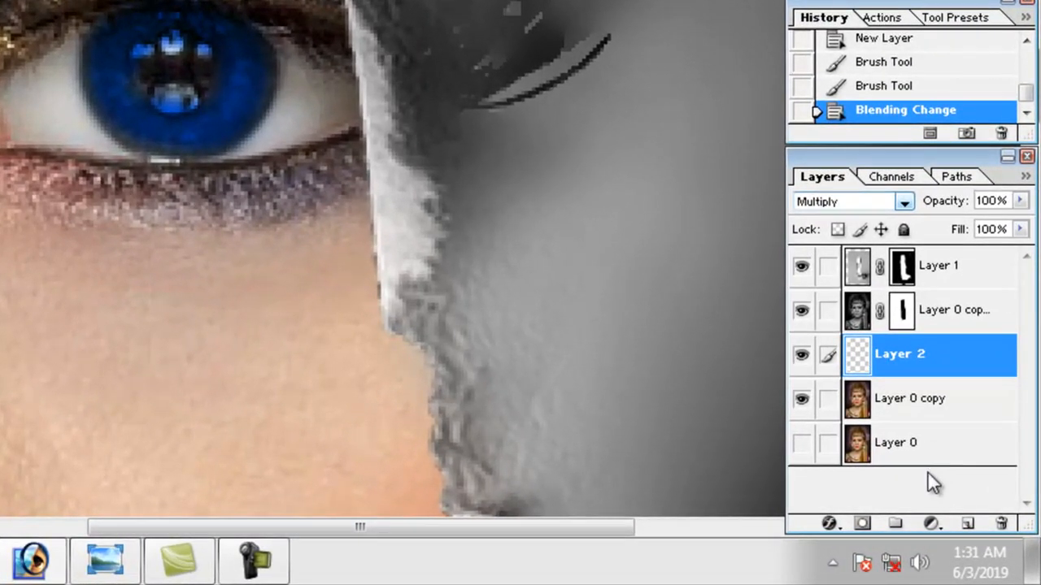
Create a new layer above Layer 2 and paint the pupil of the blue eye white on it.
click(972, 524)
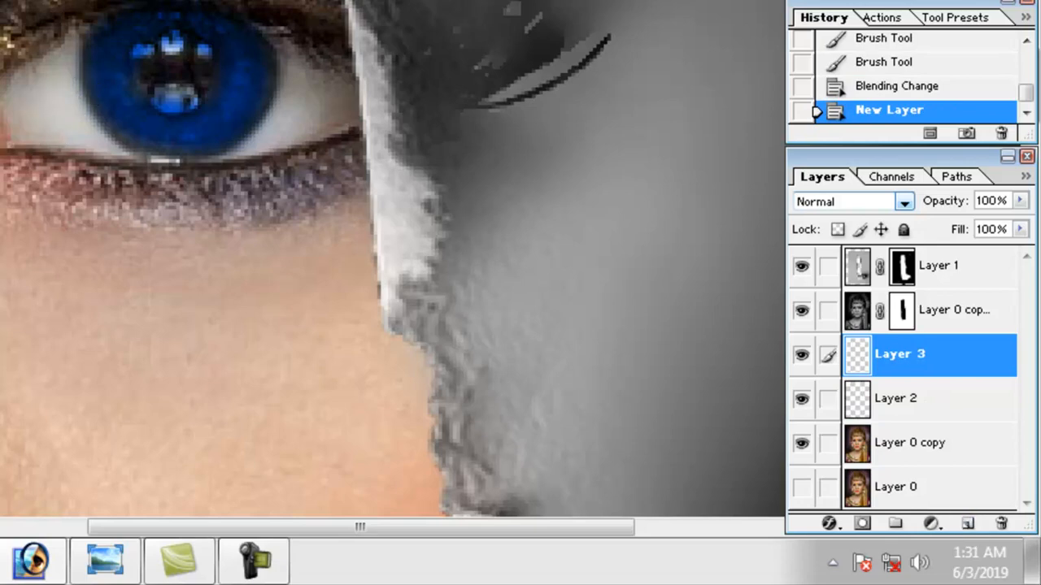
mouse_move(112, 47)
mouse_down()
mouse_move(167, 45)
mouse_move(195, 91)
mouse_up()
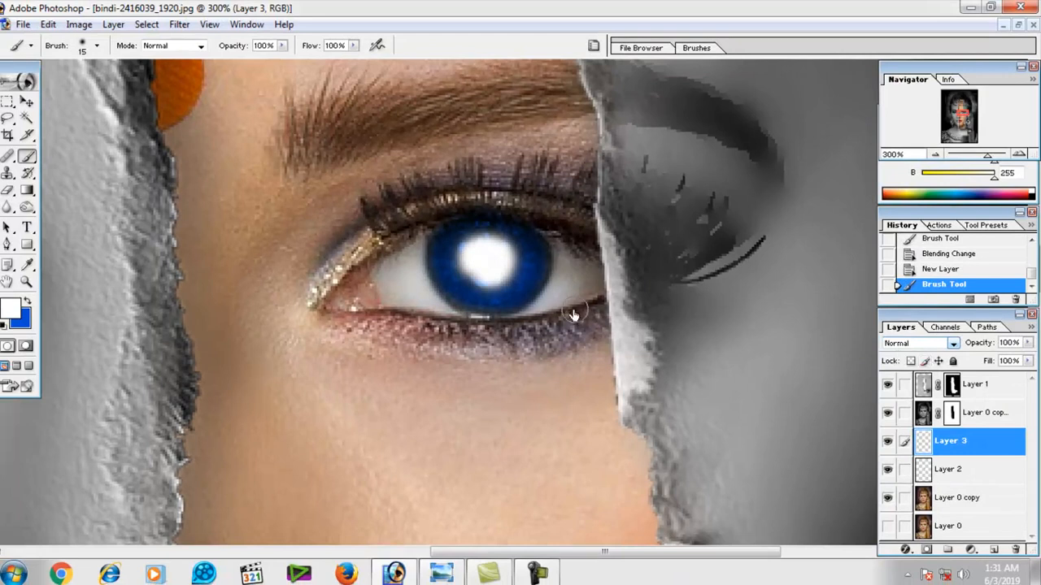
key(ctrl+z)
mouse_move(485, 260)
mouse_down()
mouse_move(483, 274)
mouse_move(495, 251)
mouse_move(477, 259)
mouse_move(500, 264)
mouse_up()
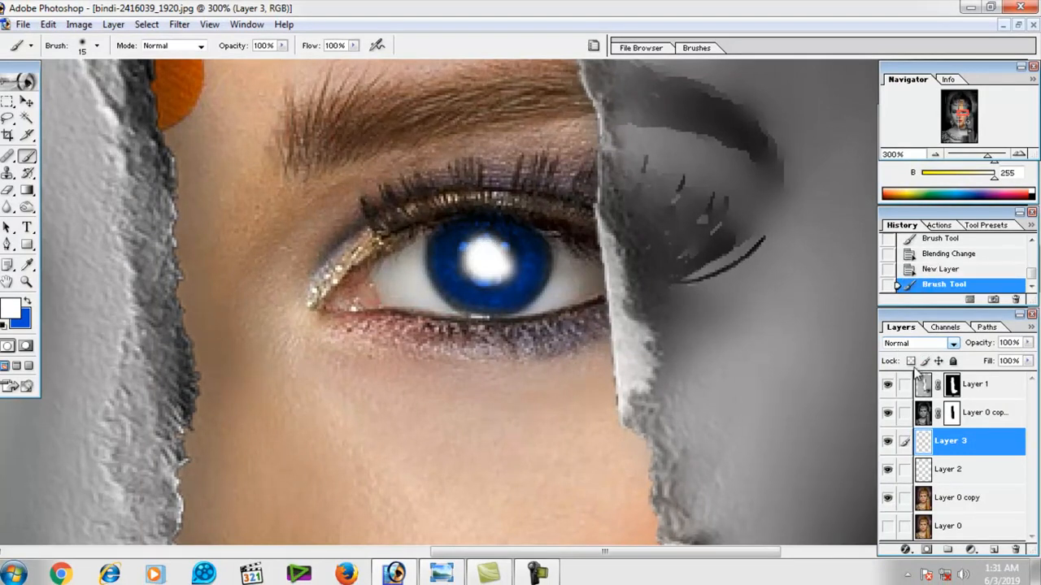
Set Layer 3's blending mode to Multiply and merge it down into Layer 2.
click(956, 344)
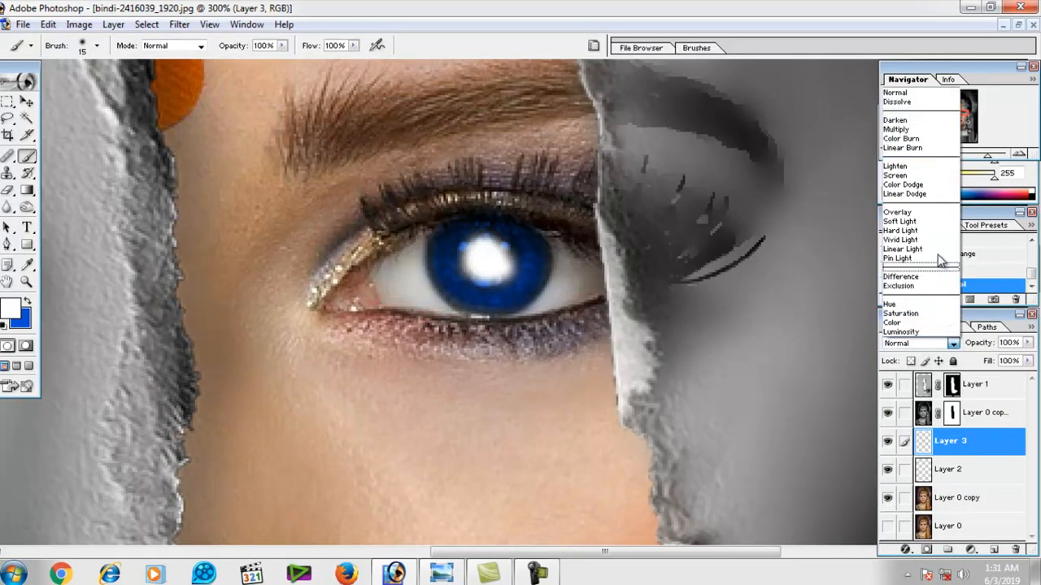
click(897, 130)
alt+click(533, 324)
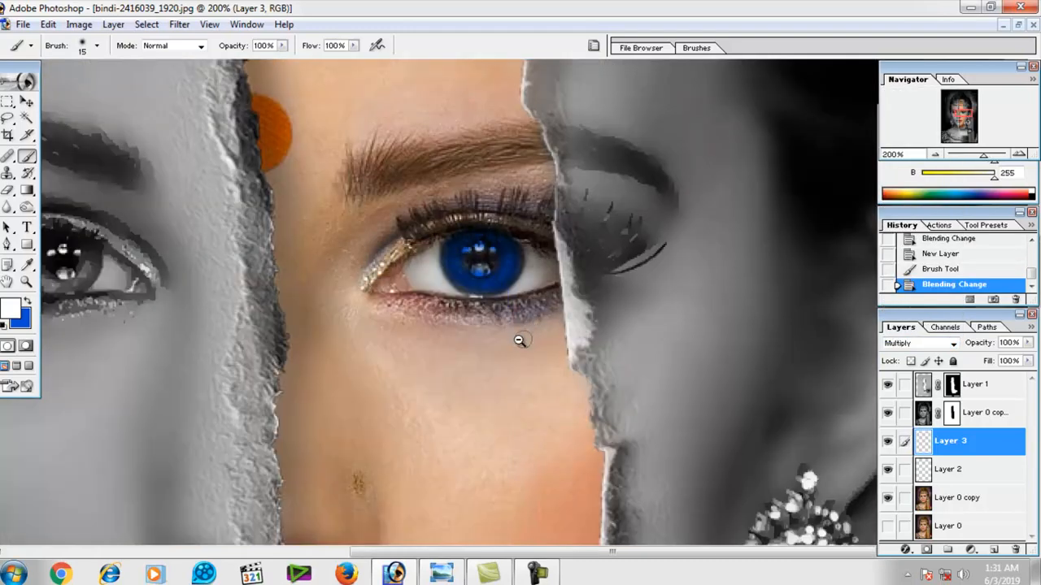
alt+click(518, 341)
alt+click(519, 341)
alt+click(518, 341)
alt+click(519, 341)
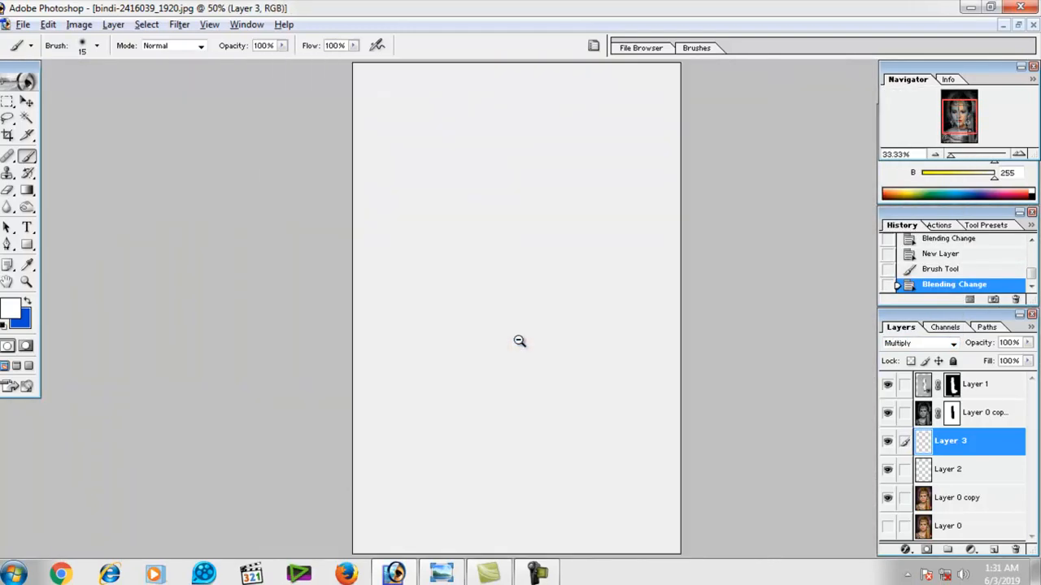
ctrl+click(521, 340)
ctrl+click(522, 331)
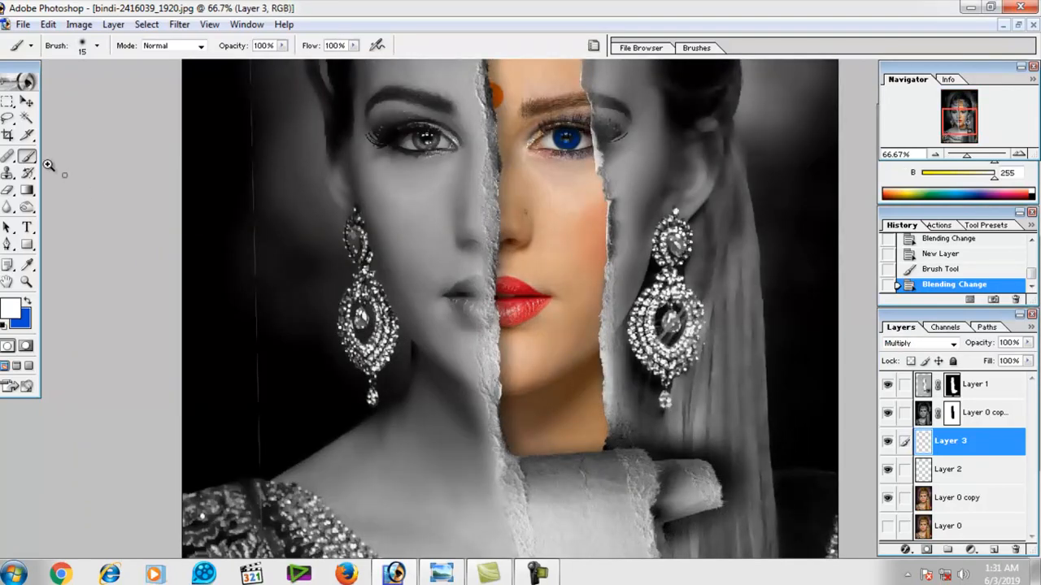
click(27, 101)
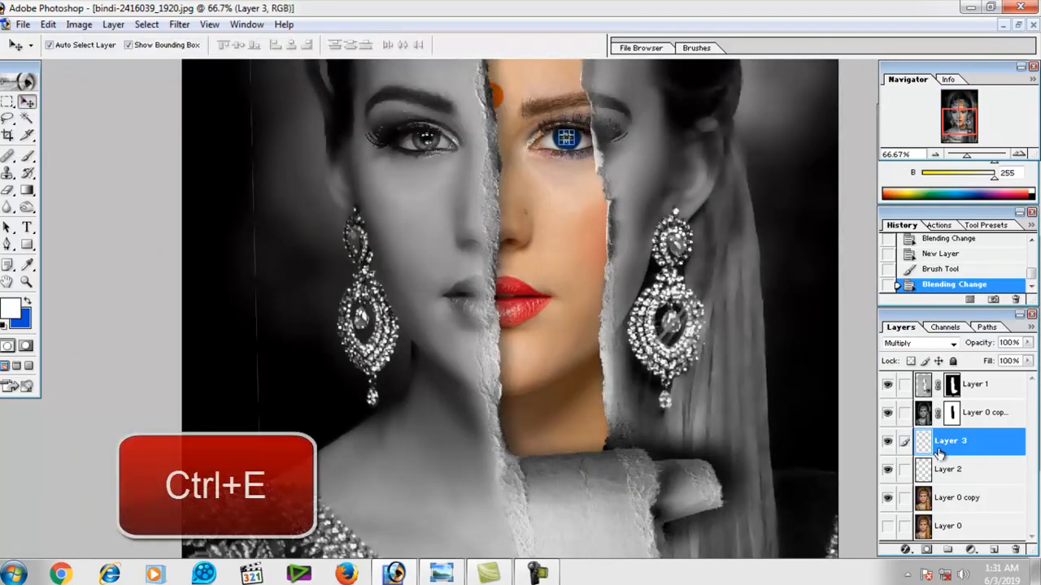
key(ctrl+e)
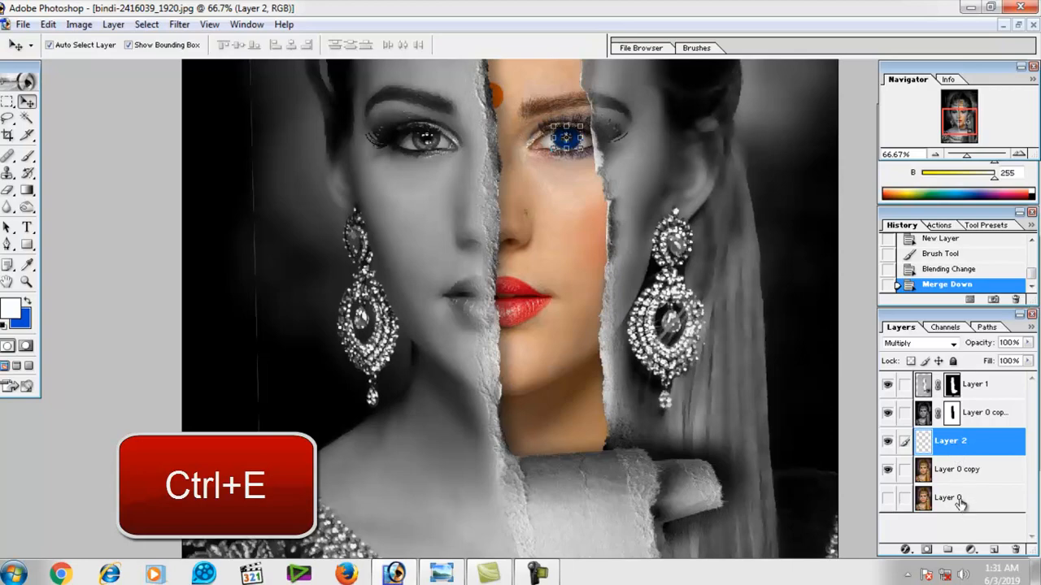
click(887, 442)
click(888, 442)
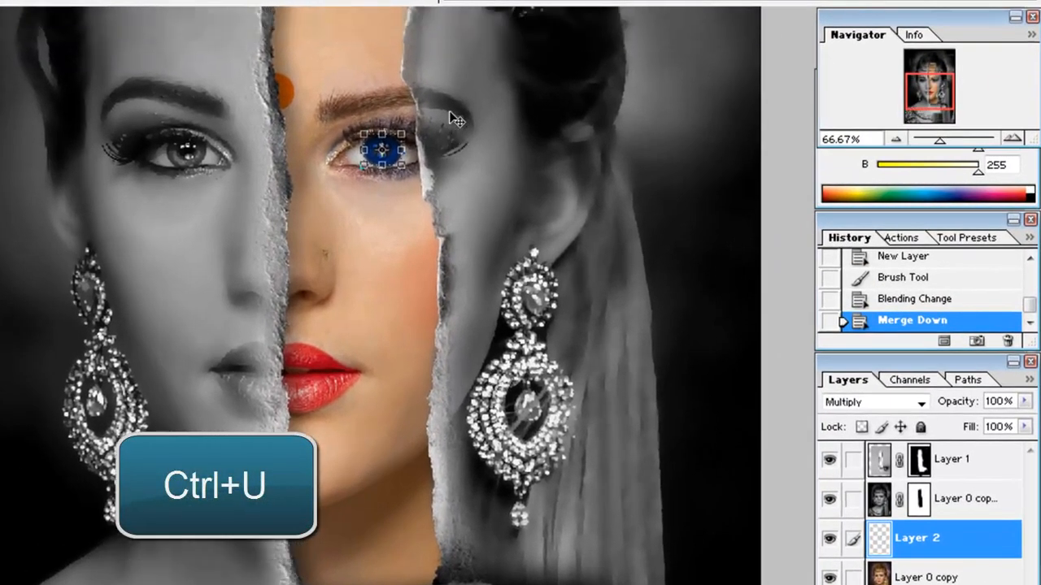
Adjust the eye layer's Hue/Saturation to Hue -24, Saturation +45 and Lightness +37.
key(ctrl+u)
drag(822, 272, 823, 313)
drag(784, 360, 810, 362)
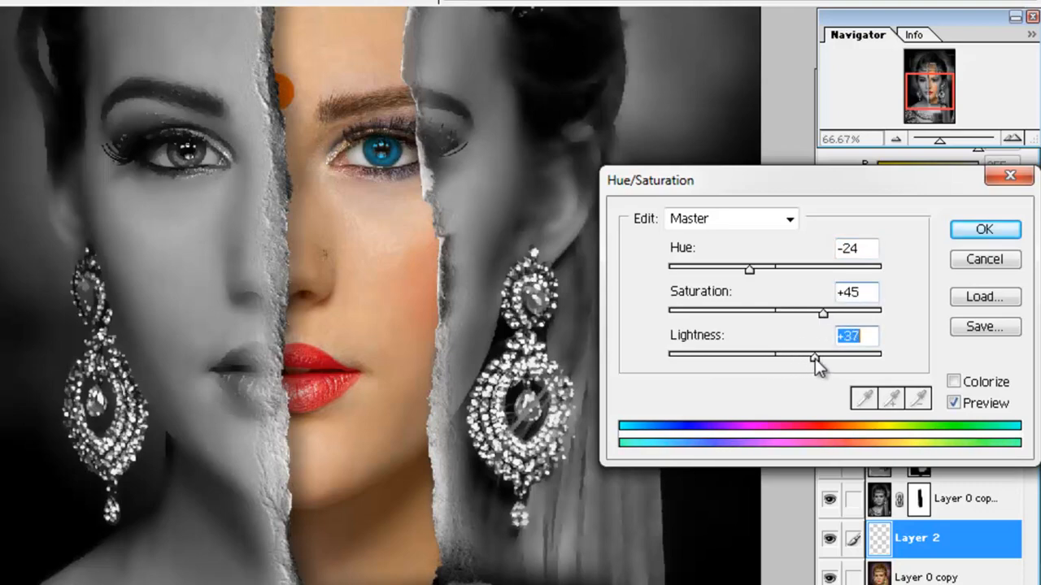
key(Return)
Fit the whole portrait in view and switch to the Eraser tool.
scroll(462, 264, up, 1)
click(412, 292)
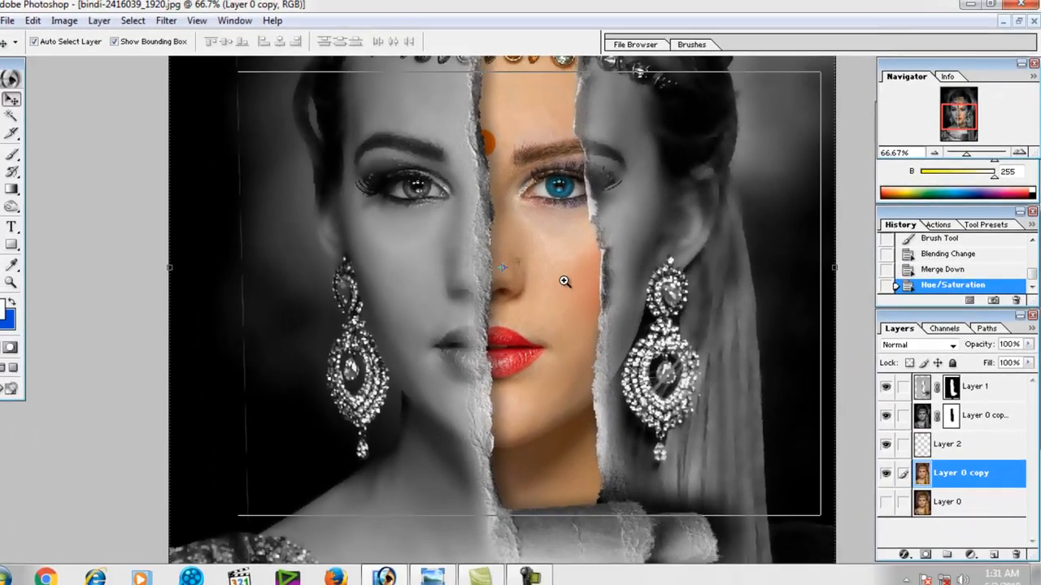
ctrl+click(565, 281)
alt+click(559, 289)
alt+click(559, 290)
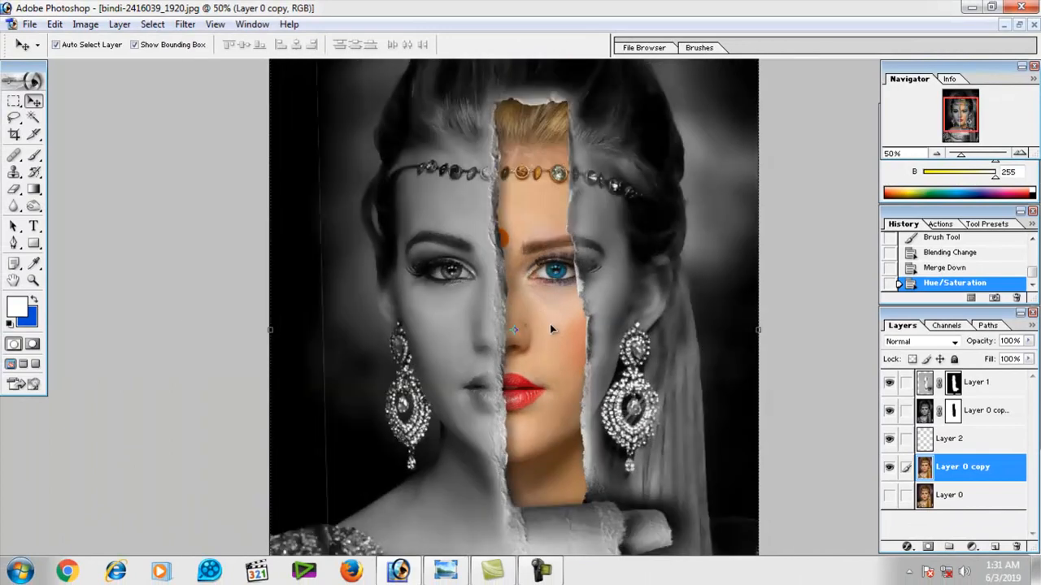
key(ctrl+0)
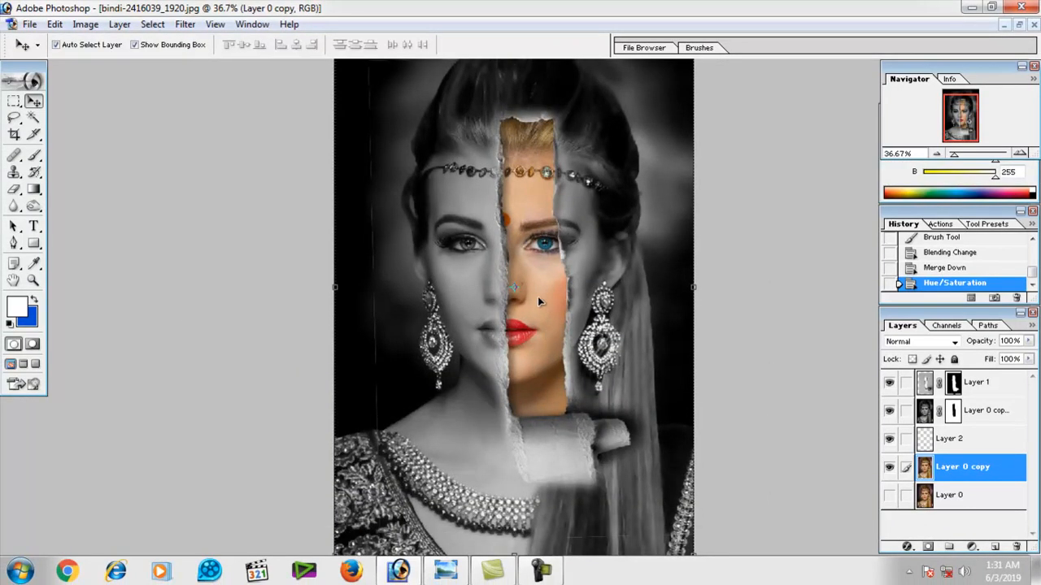
click(468, 289)
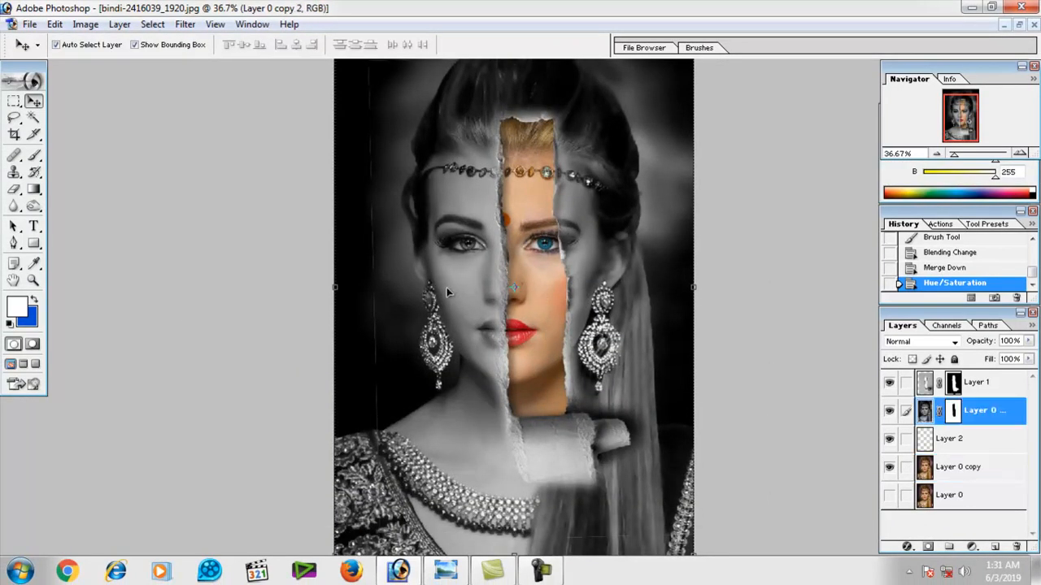
key(ctrl+minus)
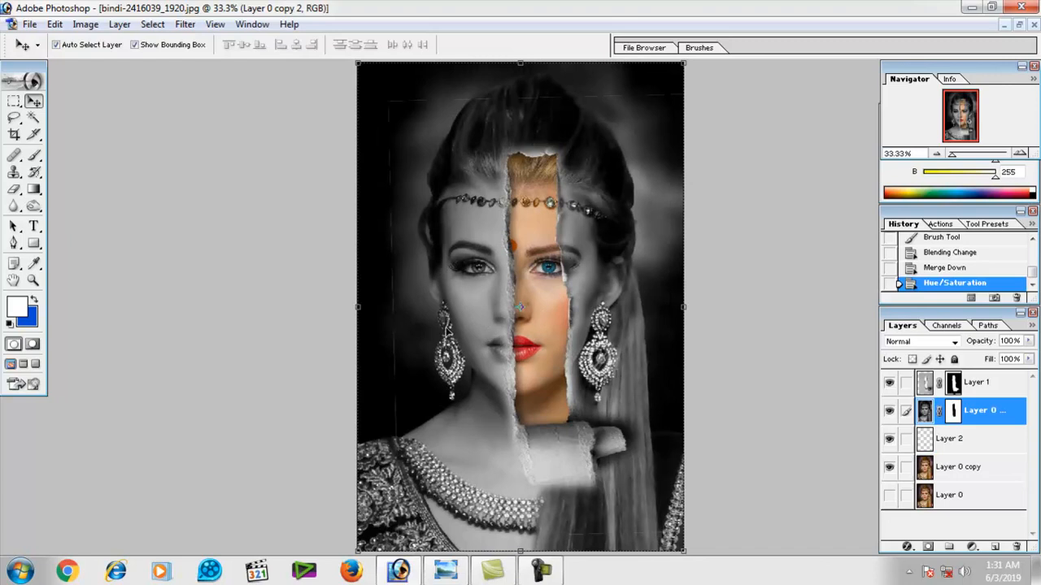
click(14, 189)
right_click(376, 163)
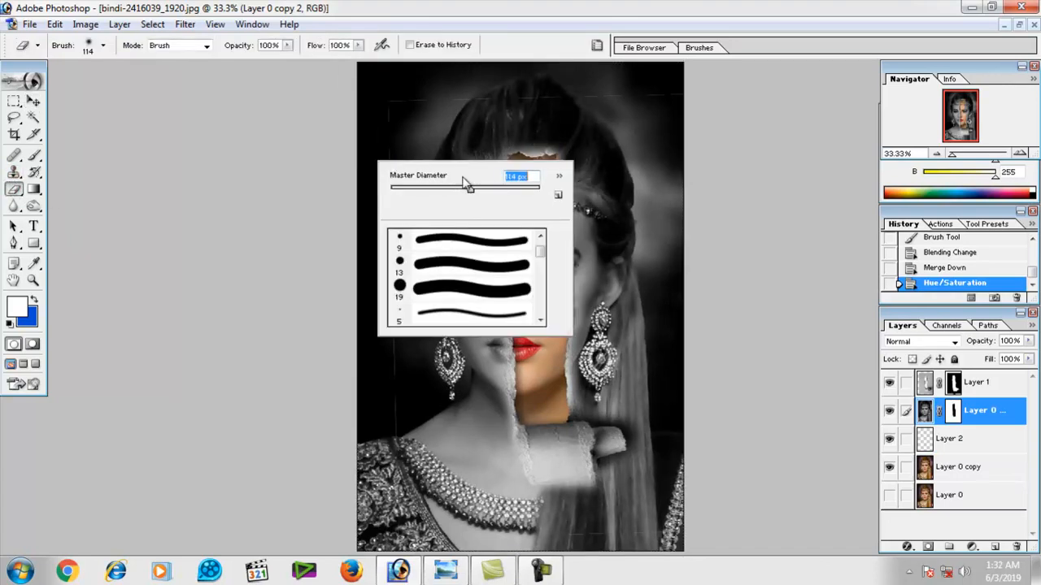
drag(386, 112, 472, 109)
key(ctrl+z)
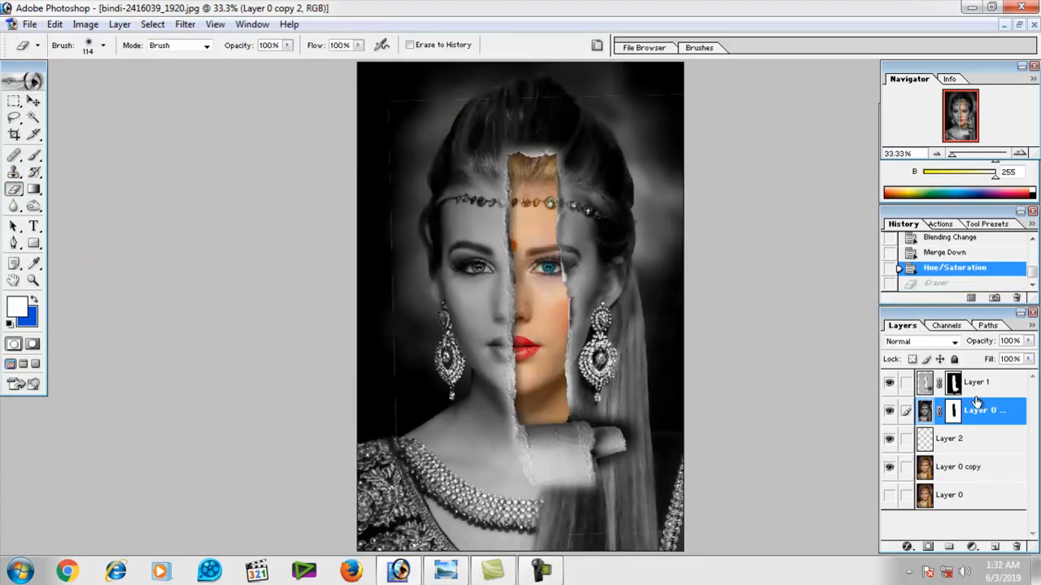
Erase the thin stray lines across the dark background above and beside the head on Layer 1 with the 114 px eraser.
click(927, 382)
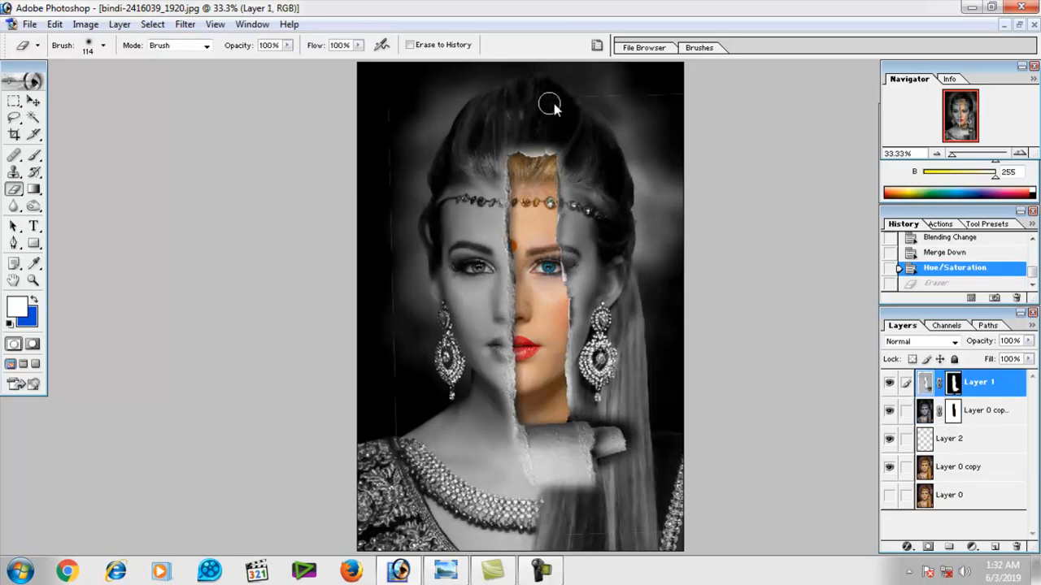
mouse_move(549, 104)
mouse_down()
mouse_move(589, 100)
mouse_move(560, 105)
mouse_up()
drag(687, 93, 395, 129)
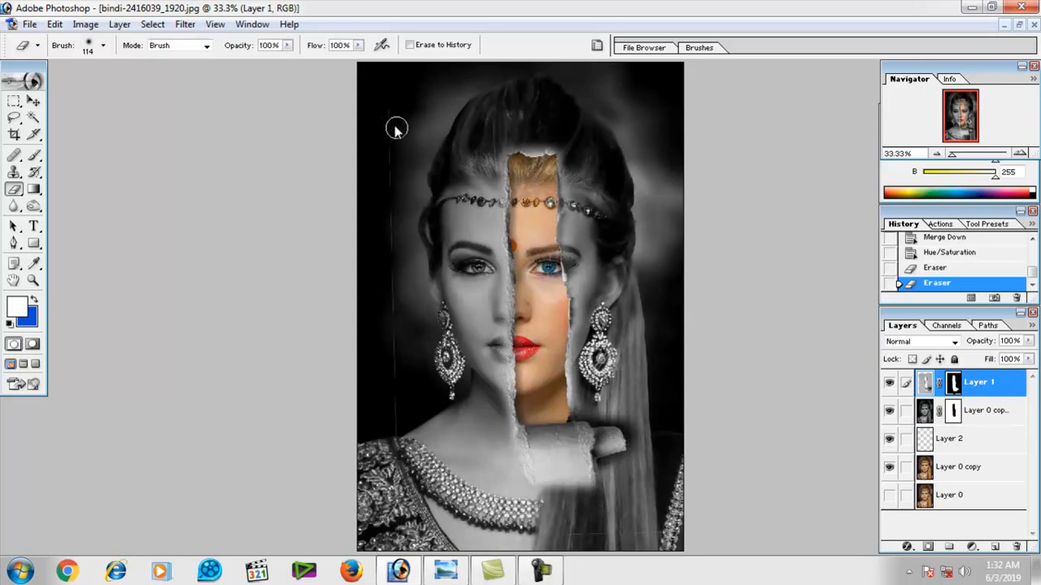
drag(385, 254, 382, 309)
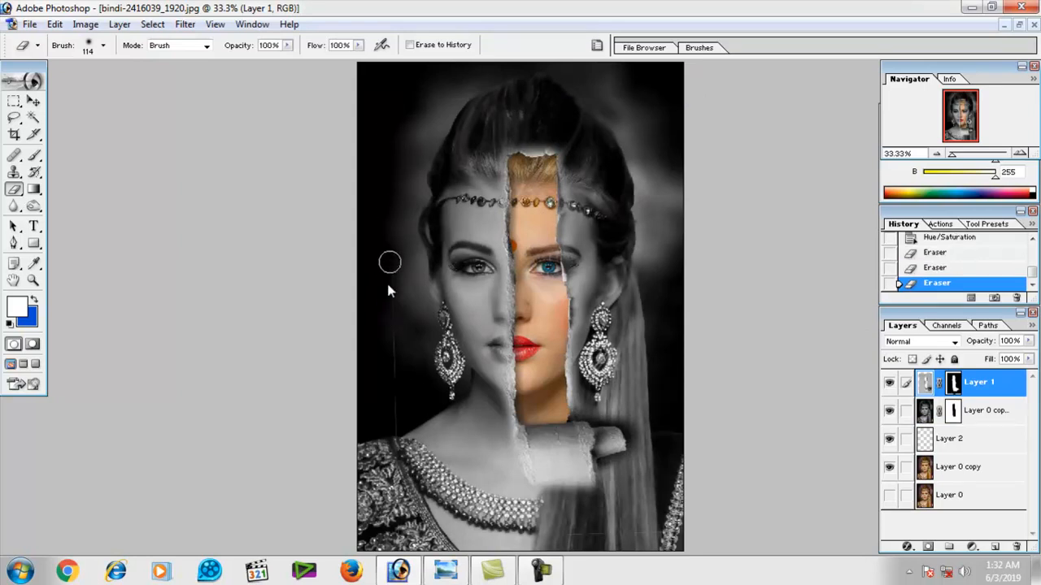
click(383, 215)
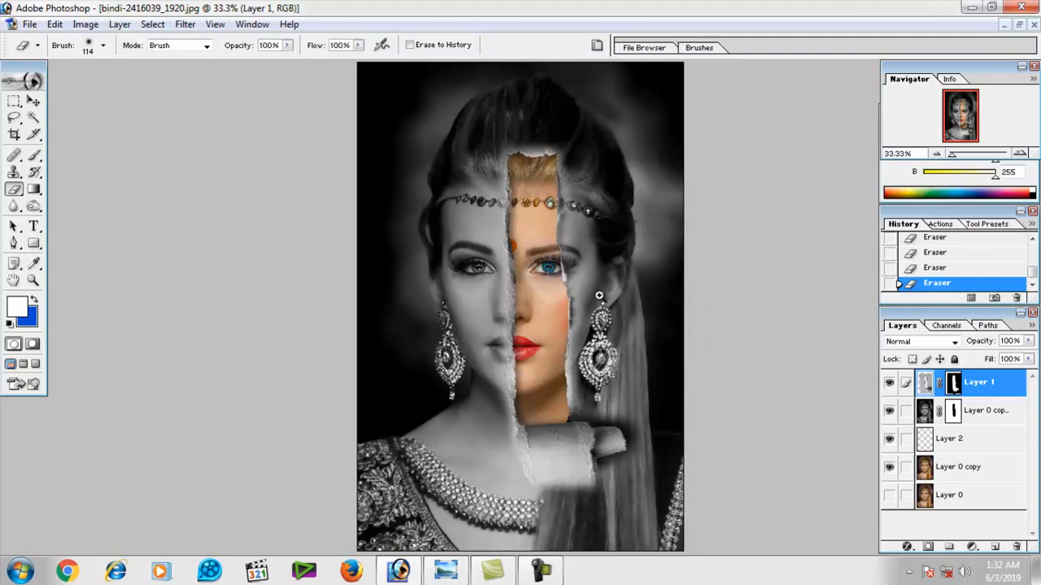
Touch up Layer 1's mask along both torn edges of the face using black and a 55 px brush.
key(ctrl+plus)
key(ctrl+plus)
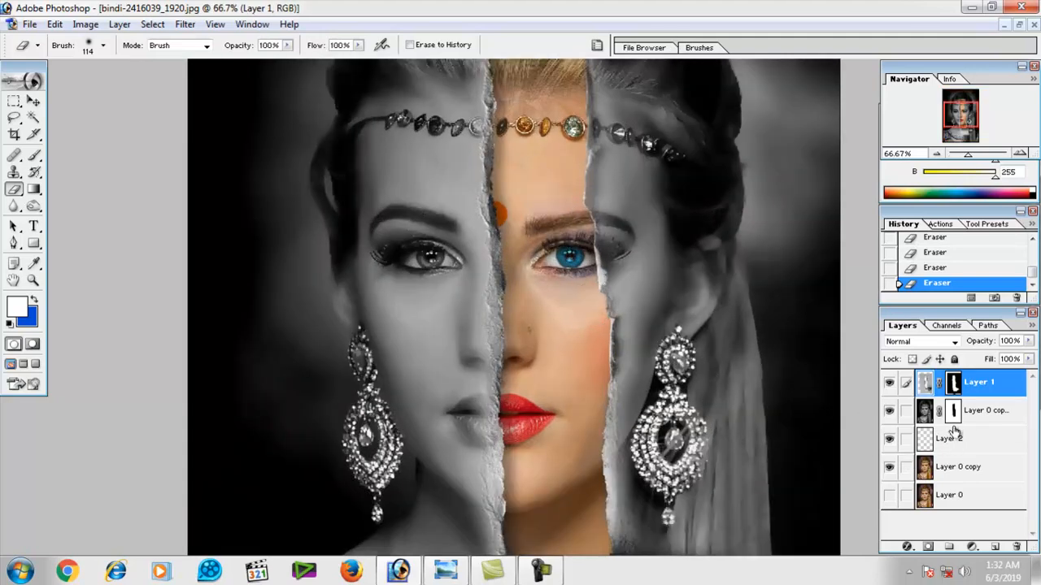
click(953, 394)
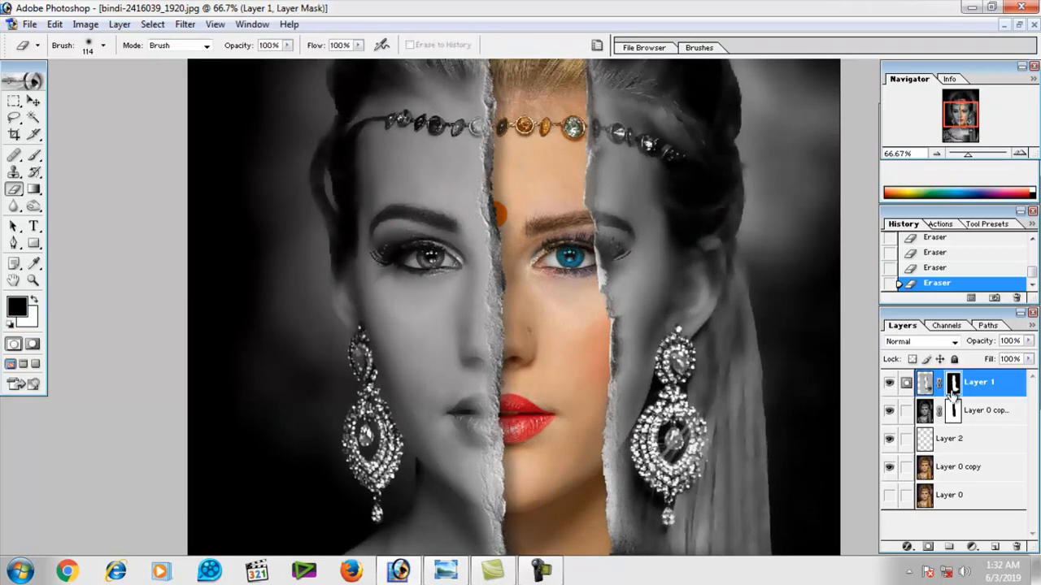
click(33, 156)
right_click(464, 231)
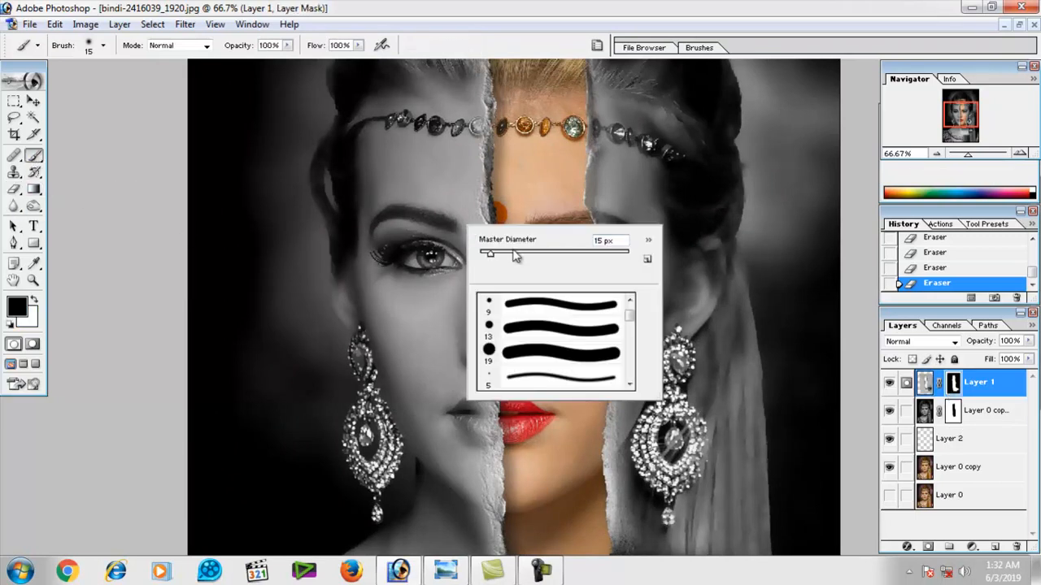
click(460, 162)
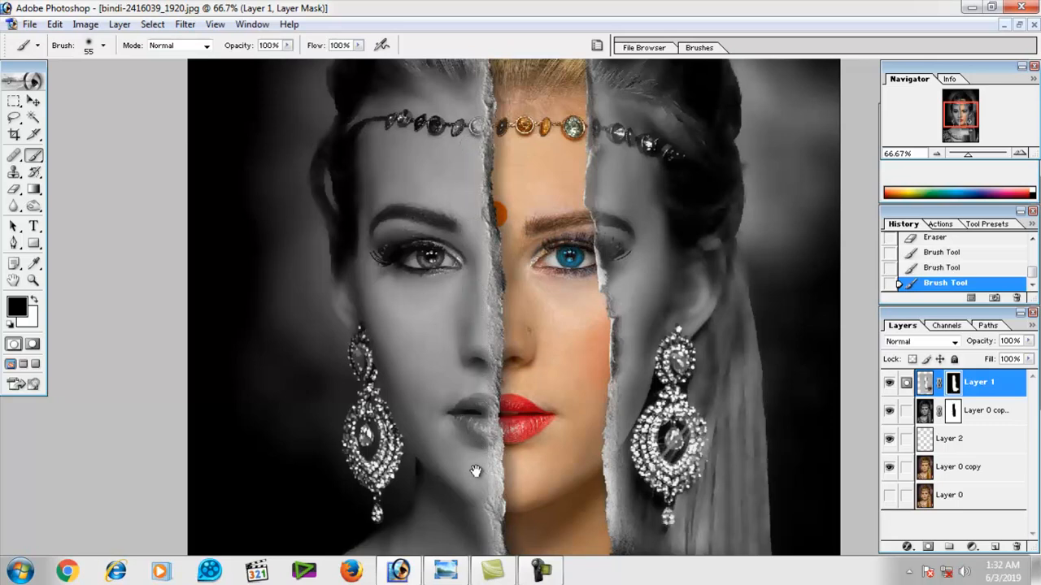
mouse_move(476, 471)
mouse_down()
mouse_move(481, 316)
mouse_move(492, 444)
mouse_move(495, 378)
mouse_up()
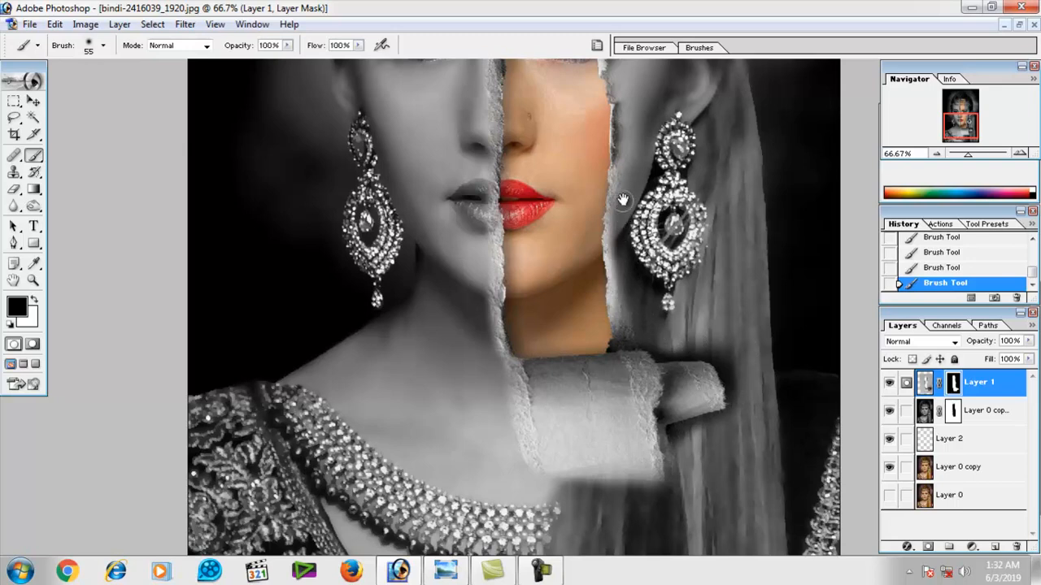
drag(630, 109, 630, 224)
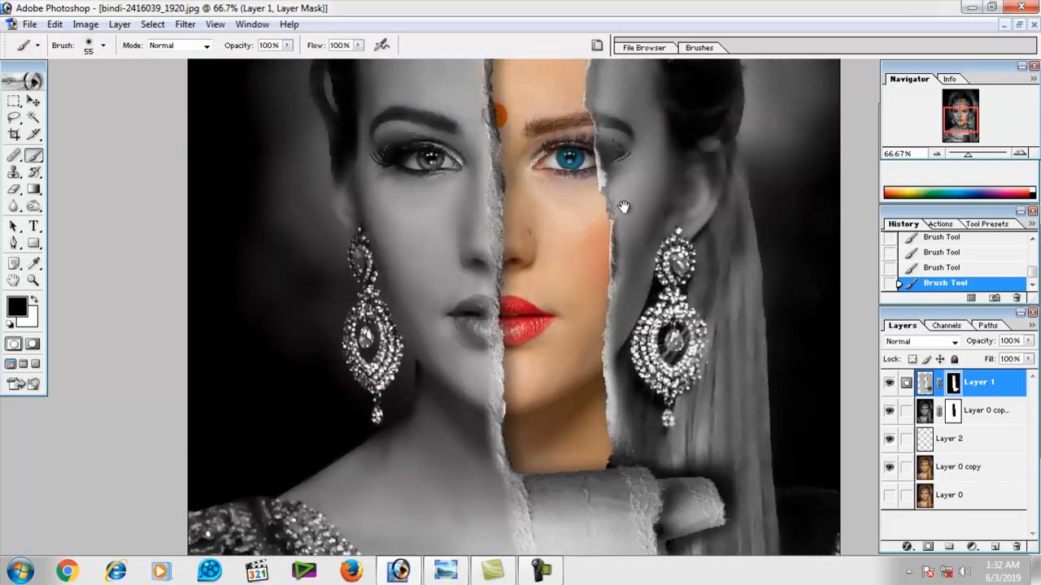
drag(607, 77, 610, 175)
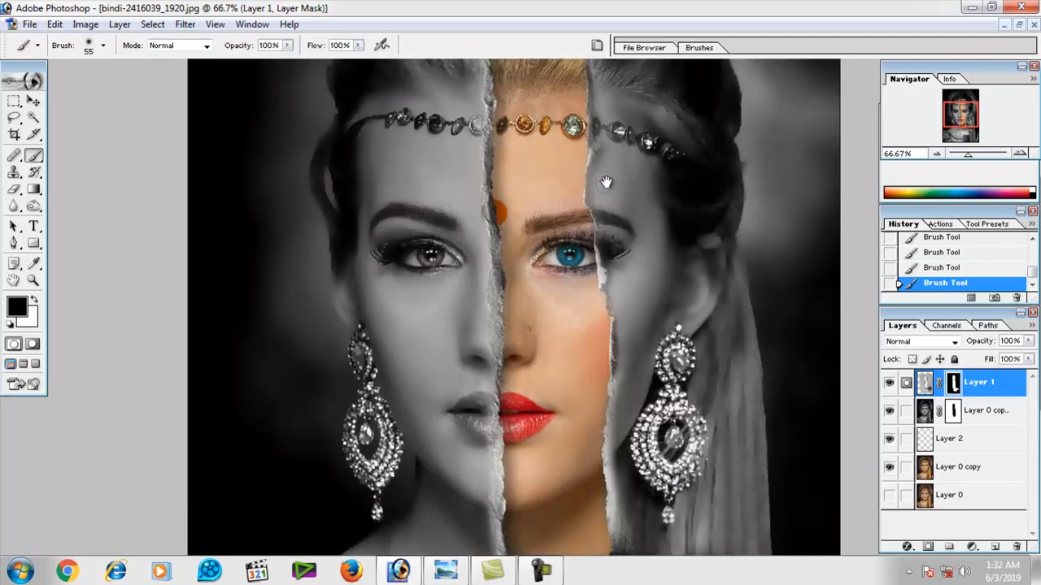
drag(612, 88, 611, 203)
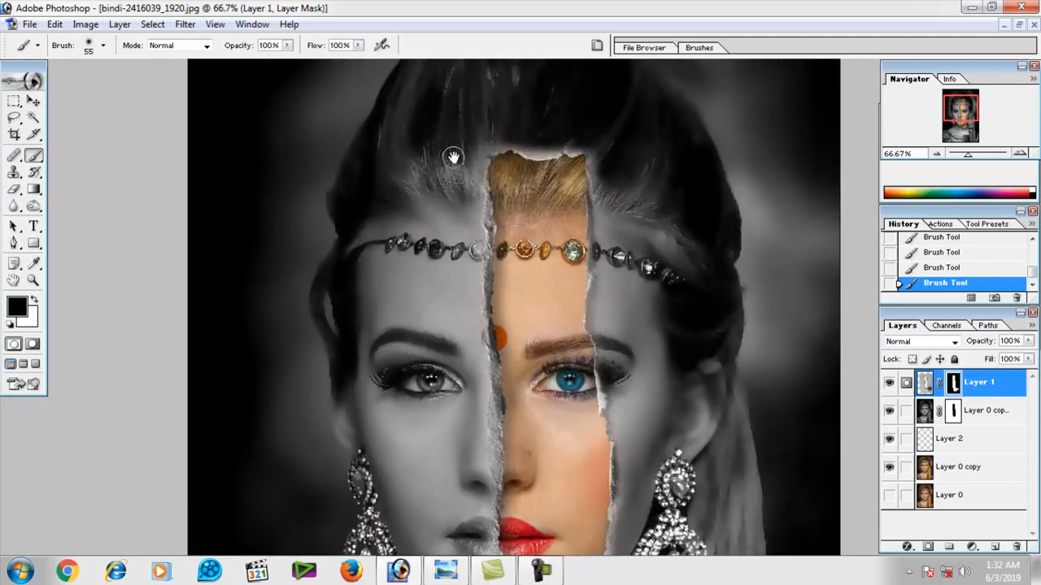
alt+click(456, 192)
alt+click(456, 191)
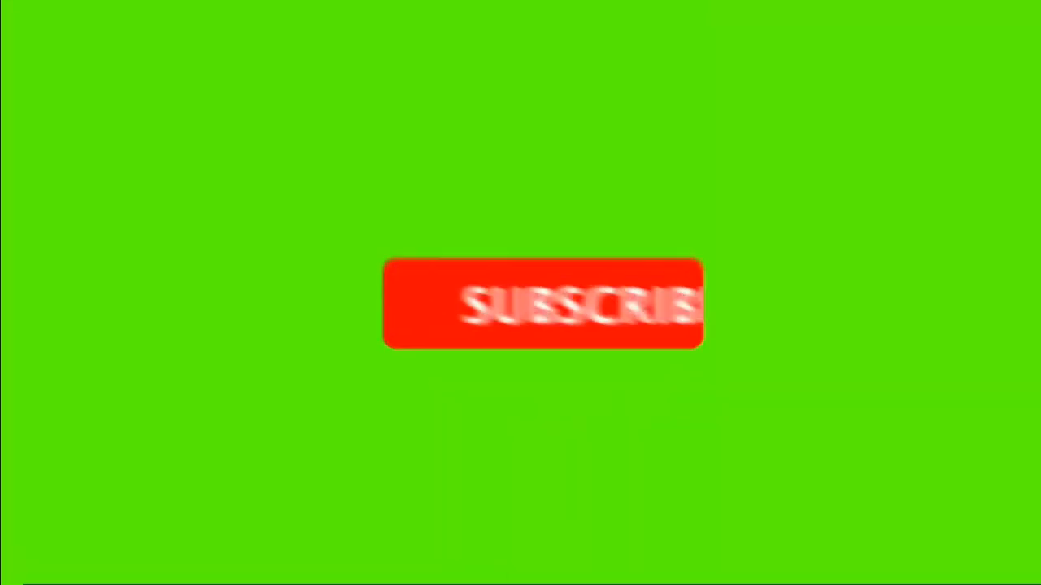